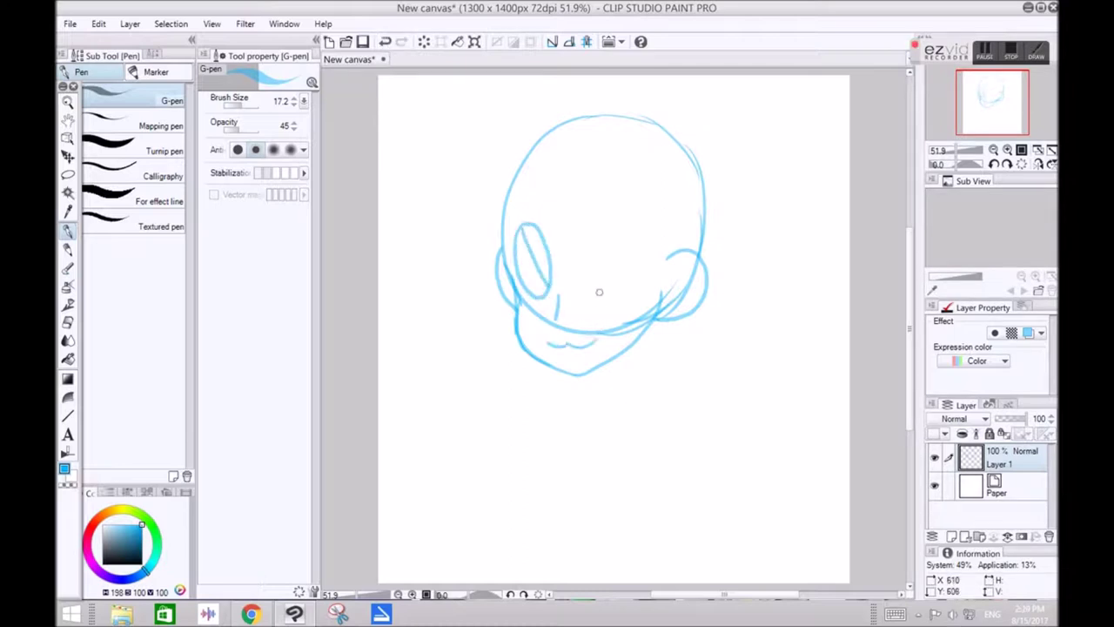
# Sketch the second eye with its diagonal line and both eyebrows on the face in blue.
pyautogui.moveTo(514, 205)
pyautogui.mouseDown()
pyautogui.moveTo(546, 203)
pyautogui.moveTo(592, 294)
pyautogui.moveTo(604, 228)
pyautogui.moveTo(620, 228)
pyautogui.moveTo(627, 287)
pyautogui.mouseUp()
pyautogui.hotkey('ctrl', 'z')
pyautogui.moveTo(647, 115)
pyautogui.mouseDown()
pyautogui.moveTo(491, 144)
pyautogui.moveTo(462, 183)
pyautogui.moveTo(488, 276)
pyautogui.mouseUp()
pyautogui.moveTo(508, 223)
pyautogui.mouseDown()
pyautogui.moveTo(540, 183)
pyautogui.moveTo(606, 162)
pyautogui.mouseUp()
pyautogui.click(386, 42)
pyautogui.click(386, 42)
pyautogui.click(386, 42)
pyautogui.moveTo(647, 118)
pyautogui.mouseDown()
pyautogui.moveTo(495, 105)
pyautogui.moveTo(498, 222)
pyautogui.moveTo(590, 162)
pyautogui.mouseUp()
pyautogui.hotkey('ctrl', 'z')
pyautogui.hotkey('ctrl', 'z')
pyautogui.hotkey('ctrl', 'z')
pyautogui.hotkey('ctrl', 'z')
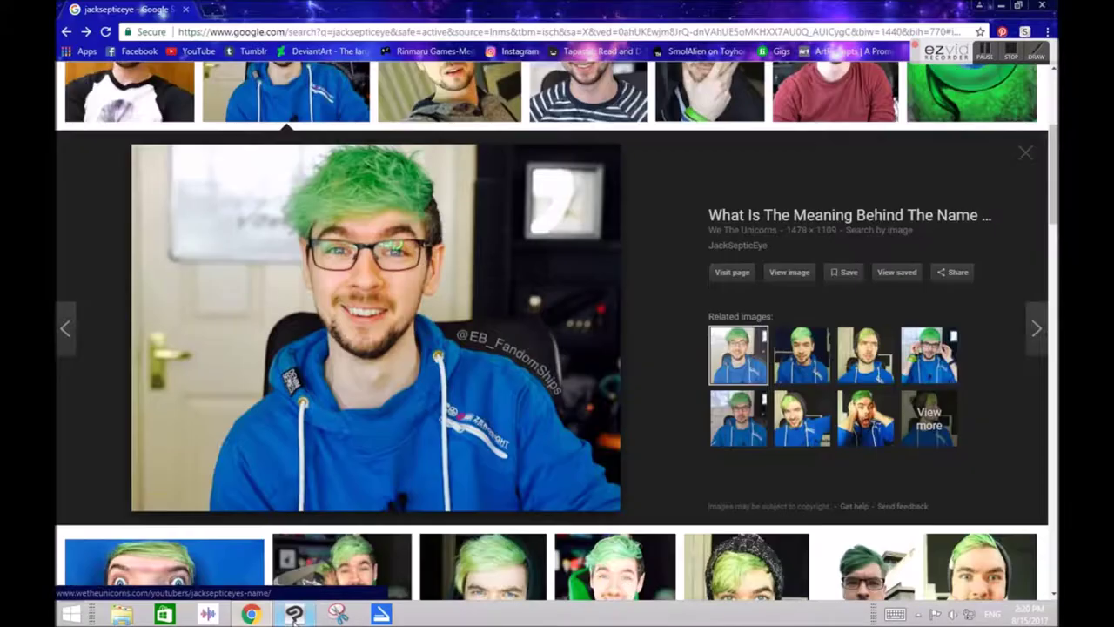
# Switch back to Clip Studio Paint from the reference photo and sketch the swept, spiky hair and the sideburn line.
pyautogui.click(294, 614)
pyautogui.moveTo(664, 131)
pyautogui.mouseDown()
pyautogui.moveTo(584, 87)
pyautogui.moveTo(495, 115)
pyautogui.moveTo(506, 175)
pyautogui.moveTo(497, 206)
pyautogui.moveTo(649, 143)
pyautogui.mouseUp()
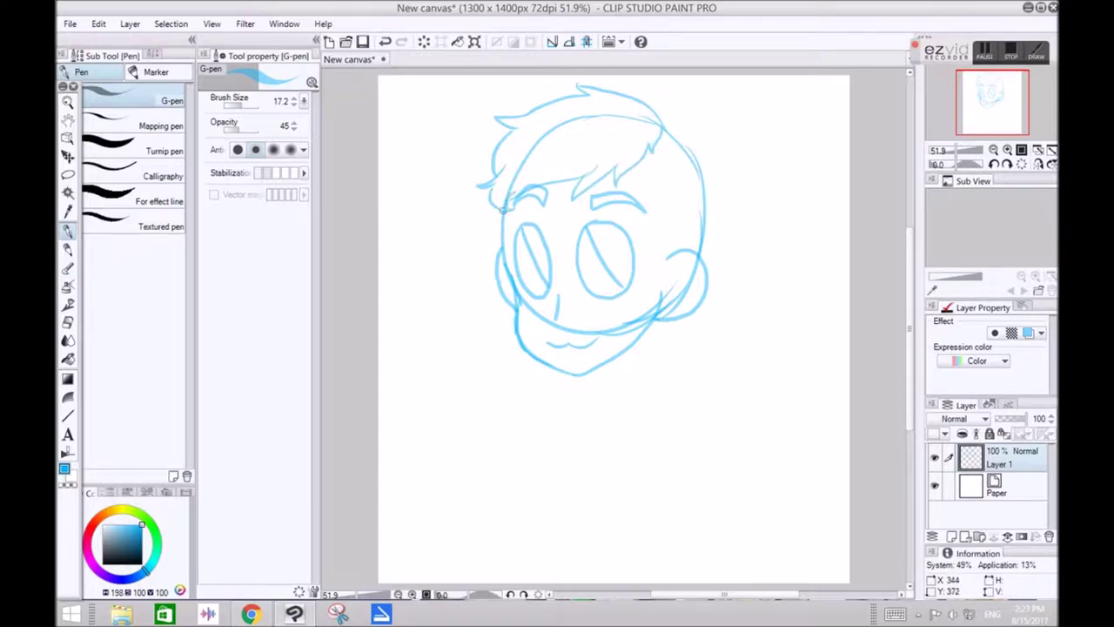
pyautogui.press('e')
pyautogui.press('p')
pyautogui.moveTo(634, 181); pyautogui.dragTo(663, 252)
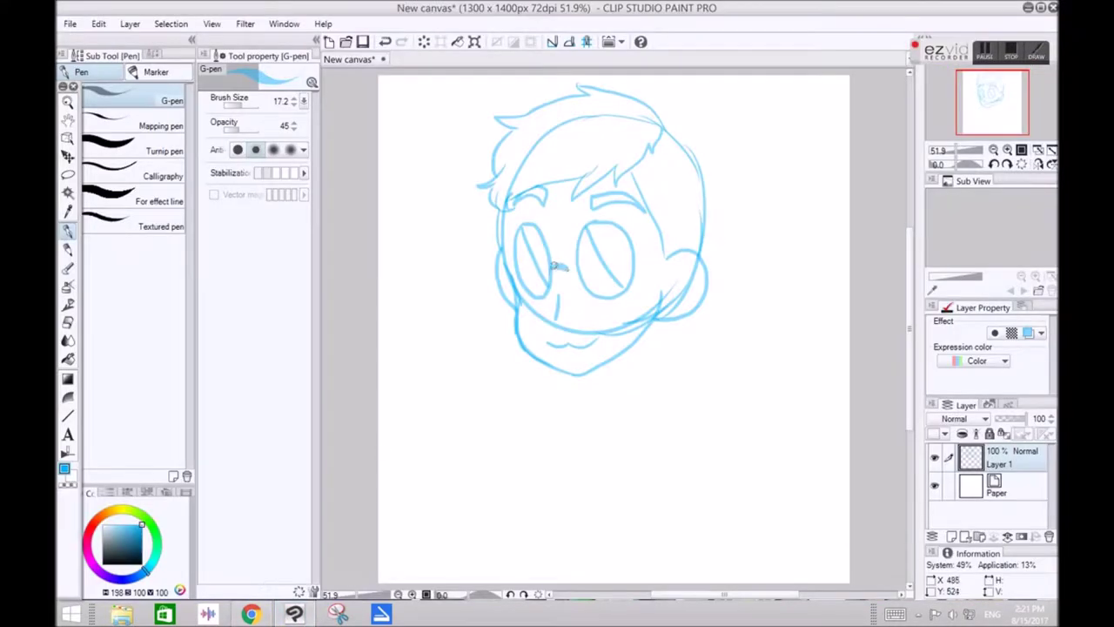
# Sketch glasses over both eyes with a bridge and an arm reaching the ear, and mark an x on the ear.
pyautogui.moveTo(553, 265); pyautogui.dragTo(549, 265)
pyautogui.moveTo(550, 263)
pyautogui.mouseDown()
pyautogui.moveTo(547, 293)
pyautogui.moveTo(504, 266)
pyautogui.moveTo(531, 303)
pyautogui.moveTo(502, 270)
pyautogui.moveTo(569, 264)
pyautogui.moveTo(599, 302)
pyautogui.moveTo(642, 270)
pyautogui.moveTo(571, 265)
pyautogui.mouseUp()
pyautogui.hotkey('ctrl', 'z')
pyautogui.moveTo(641, 260); pyautogui.dragTo(674, 254)
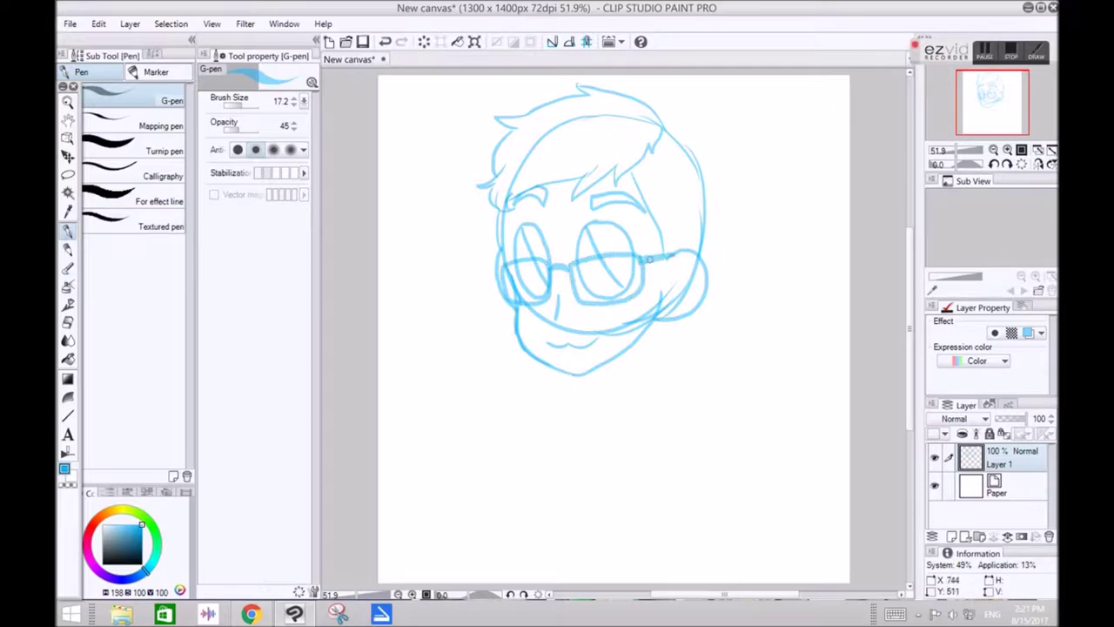
pyautogui.moveTo(665, 298); pyautogui.dragTo(679, 313)
# Sketch the neck below the chin and the hoodie's folded hood meeting at a zipper pull.
pyautogui.moveTo(573, 388)
pyautogui.mouseDown()
pyautogui.moveTo(591, 447)
pyautogui.moveTo(646, 383)
pyautogui.mouseUp()
pyautogui.moveTo(628, 370)
pyautogui.mouseDown()
pyautogui.moveTo(668, 394)
pyautogui.moveTo(656, 429)
pyautogui.mouseUp()
pyautogui.moveTo(526, 417); pyautogui.dragTo(582, 472)
pyautogui.moveTo(667, 416); pyautogui.dragTo(611, 471)
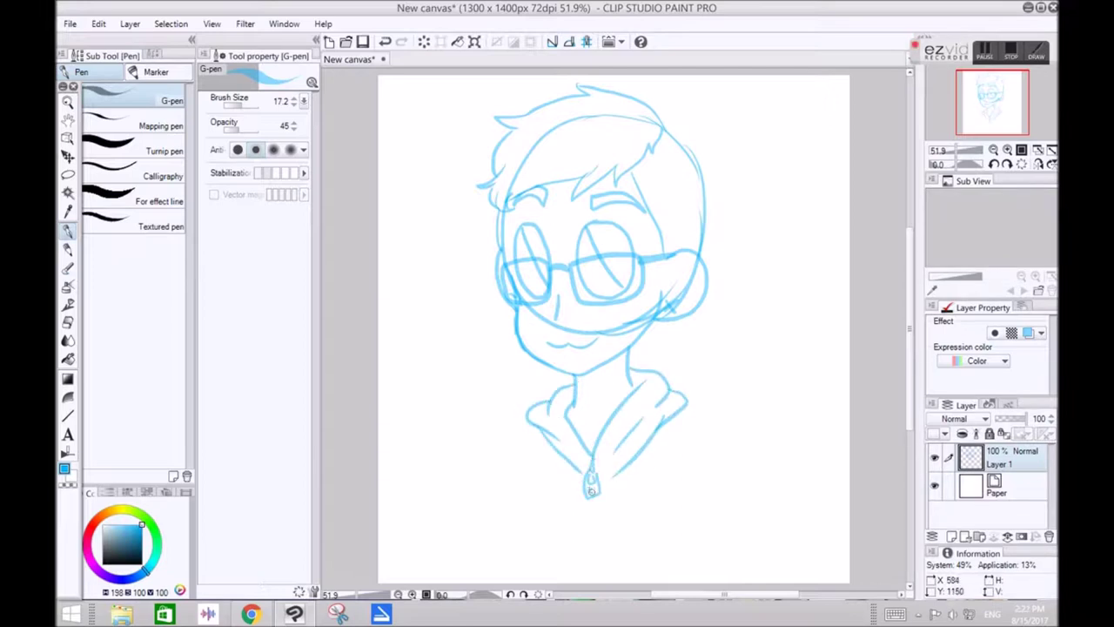
# Sketch the zip line down the hoodie, both shoulders and outer arms, and the inner sleeve lines.
pyautogui.moveTo(590, 487); pyautogui.dragTo(599, 582)
pyautogui.moveTo(681, 406); pyautogui.dragTo(756, 574)
pyautogui.moveTo(528, 416); pyautogui.dragTo(477, 580)
pyautogui.moveTo(525, 478); pyautogui.dragTo(528, 582)
pyautogui.hotkey('ctrl', 'z')
pyautogui.moveTo(694, 489); pyautogui.dragTo(695, 581)
pyautogui.hotkey('ctrl', 'z')
pyautogui.moveTo(681, 486); pyautogui.dragTo(687, 582)
pyautogui.moveTo(756, 547); pyautogui.dragTo(760, 581)
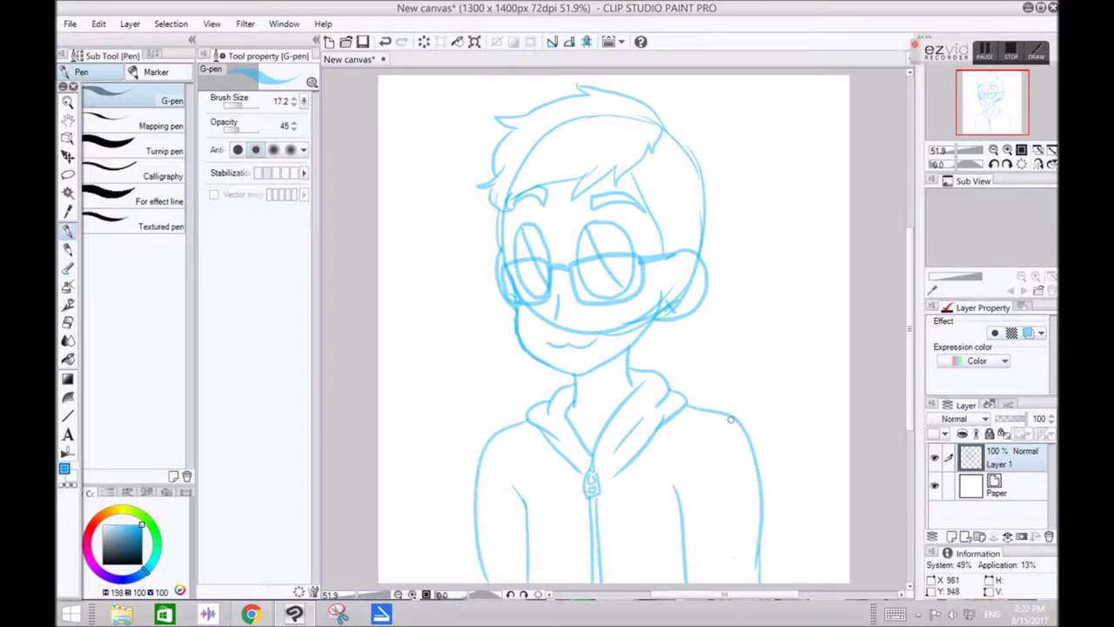
pyautogui.hotkey('ctrl', 'z')
# Add a new layer above the sketch and set the G-pen to size 11.6, opacity 100 and black.
pyautogui.click(951, 538)
pyautogui.scroll(4, 614, 328)
pyautogui.click(242, 105)
pyautogui.click(258, 130)
pyautogui.click(141, 564)
pyautogui.scroll(1, 569, 296)
# Set Layer 1's opacity to 73% and make Layer 2 the active layer again.
pyautogui.click(1010, 487)
pyautogui.click(1019, 419)
pyautogui.click(1010, 459)
# Ink the face outline on Layer 2 from the temple around the chin to the jaw corner.
pyautogui.scroll(-1, 671, 205)
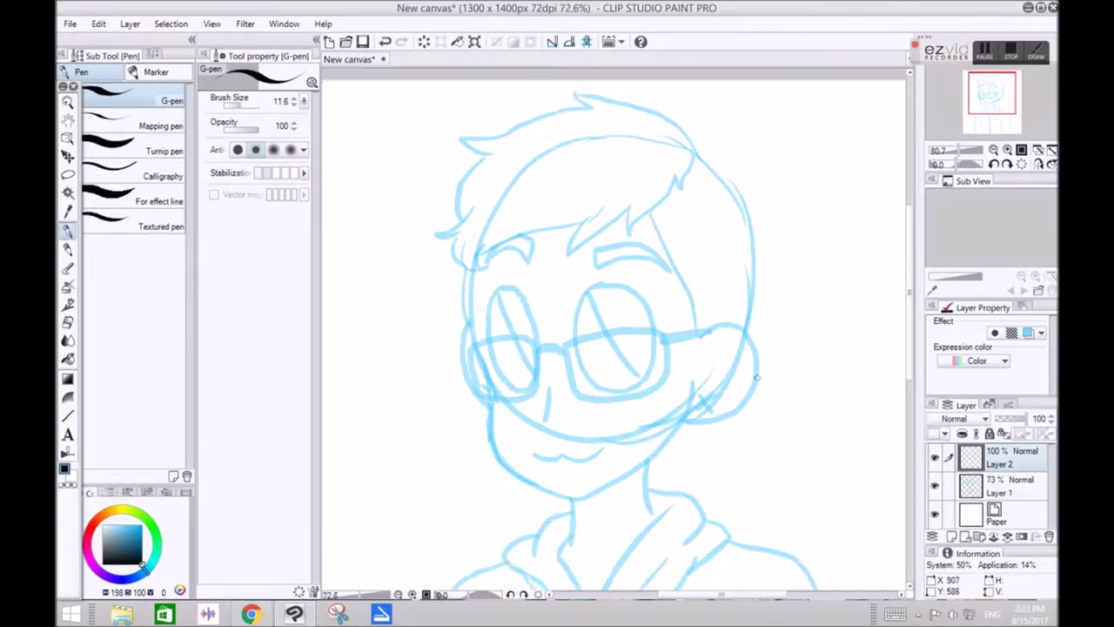
pyautogui.scroll(1, 672, 205)
pyautogui.moveTo(462, 296)
pyautogui.mouseDown()
pyautogui.moveTo(468, 369)
pyautogui.moveTo(575, 543)
pyautogui.moveTo(696, 462)
pyautogui.mouseUp()
pyautogui.click(384, 41)
pyautogui.moveTo(576, 543); pyautogui.dragTo(698, 466)
pyautogui.hotkey('ctrl', 'z')
# Ink both ears following the sketch, with a small x on each lobe.
pyautogui.moveTo(717, 373)
pyautogui.mouseDown()
pyautogui.moveTo(775, 399)
pyautogui.moveTo(688, 466)
pyautogui.moveTo(772, 376)
pyautogui.moveTo(696, 467)
pyautogui.moveTo(738, 460)
pyautogui.mouseUp()
pyautogui.hotkey('ctrl', 'z')
pyautogui.moveTo(733, 434)
pyautogui.mouseDown()
pyautogui.moveTo(712, 459)
pyautogui.moveTo(723, 457)
pyautogui.mouseUp()
pyautogui.click(385, 41)
pyautogui.click(385, 41)
pyautogui.moveTo(723, 440); pyautogui.dragTo(710, 465)
pyautogui.click(385, 41)
pyautogui.click(385, 41)
pyautogui.hotkey('ctrl', 'z')
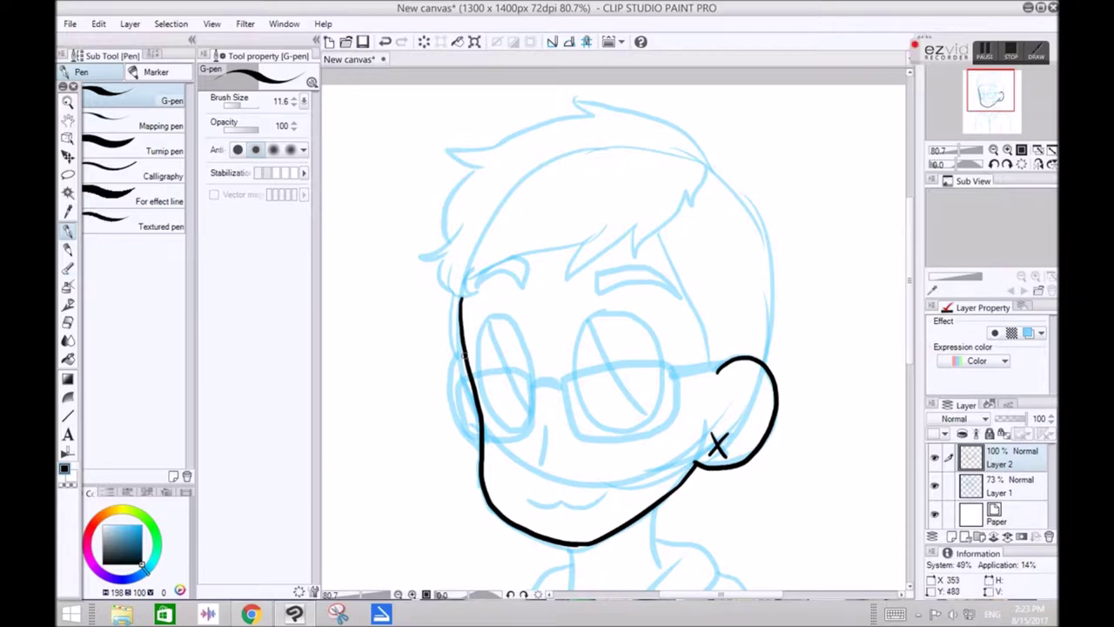
pyautogui.moveTo(464, 355)
pyautogui.mouseDown()
pyautogui.moveTo(453, 411)
pyautogui.moveTo(480, 454)
pyautogui.mouseUp()
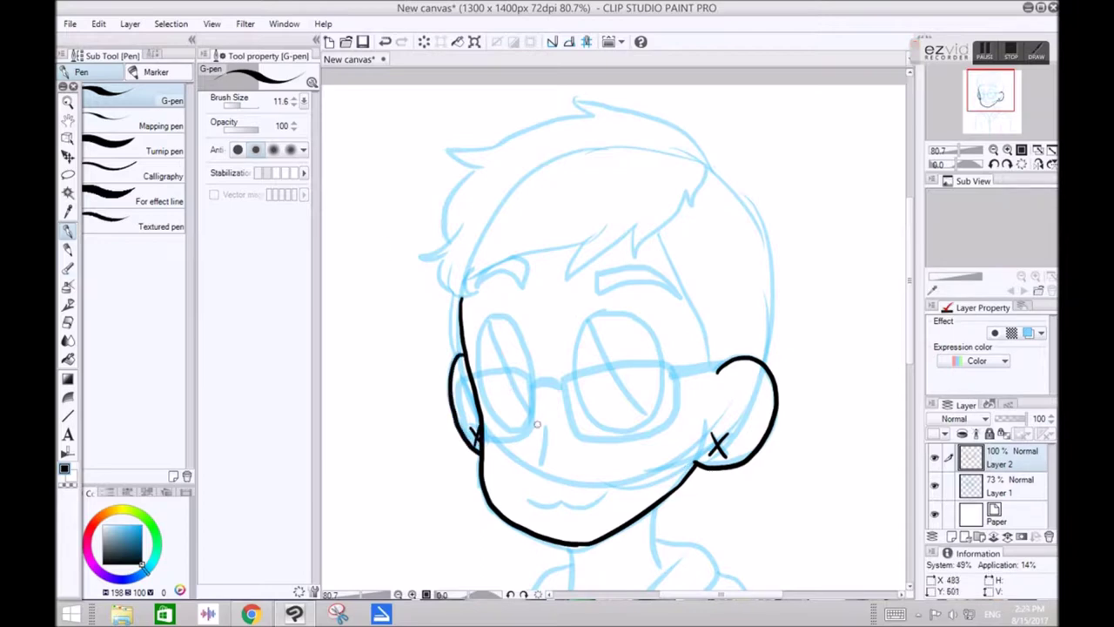
# Ink the nose, the curved mouth and both oval eyes with a diagonal line across each.
pyautogui.moveTo(524, 500); pyautogui.dragTo(597, 494)
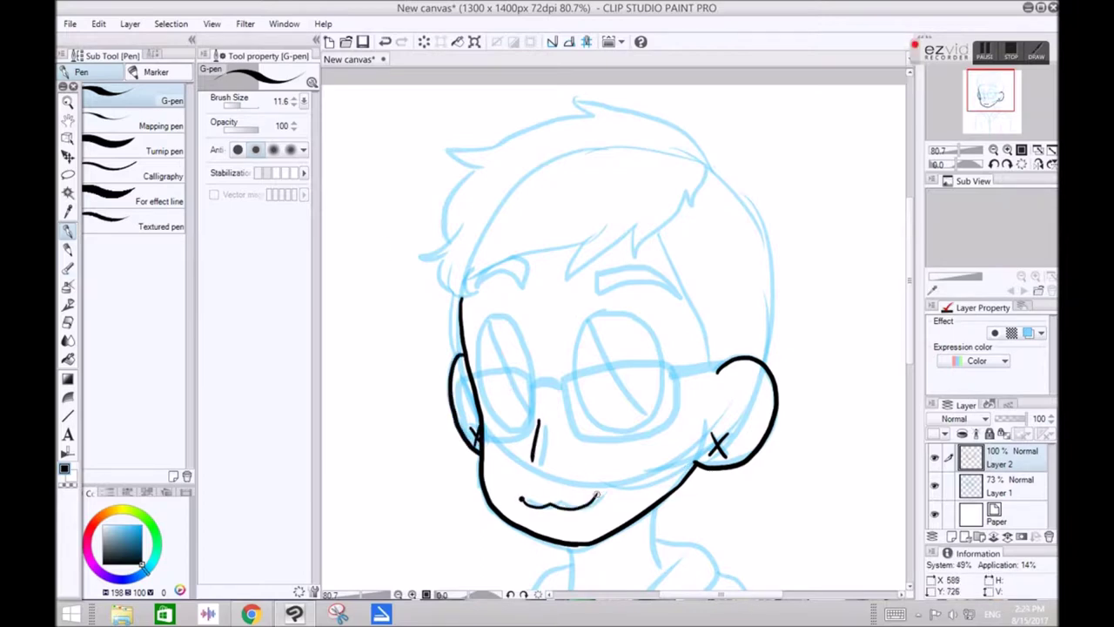
pyautogui.moveTo(493, 314)
pyautogui.mouseDown()
pyautogui.moveTo(537, 365)
pyautogui.moveTo(503, 312)
pyautogui.moveTo(534, 411)
pyautogui.mouseUp()
pyautogui.moveTo(605, 311)
pyautogui.mouseDown()
pyautogui.moveTo(625, 438)
pyautogui.moveTo(657, 327)
pyautogui.moveTo(578, 333)
pyautogui.moveTo(663, 395)
pyautogui.moveTo(612, 310)
pyautogui.moveTo(649, 427)
pyautogui.mouseUp()
pyautogui.hotkey('ctrl', 'z')
pyautogui.press('e')
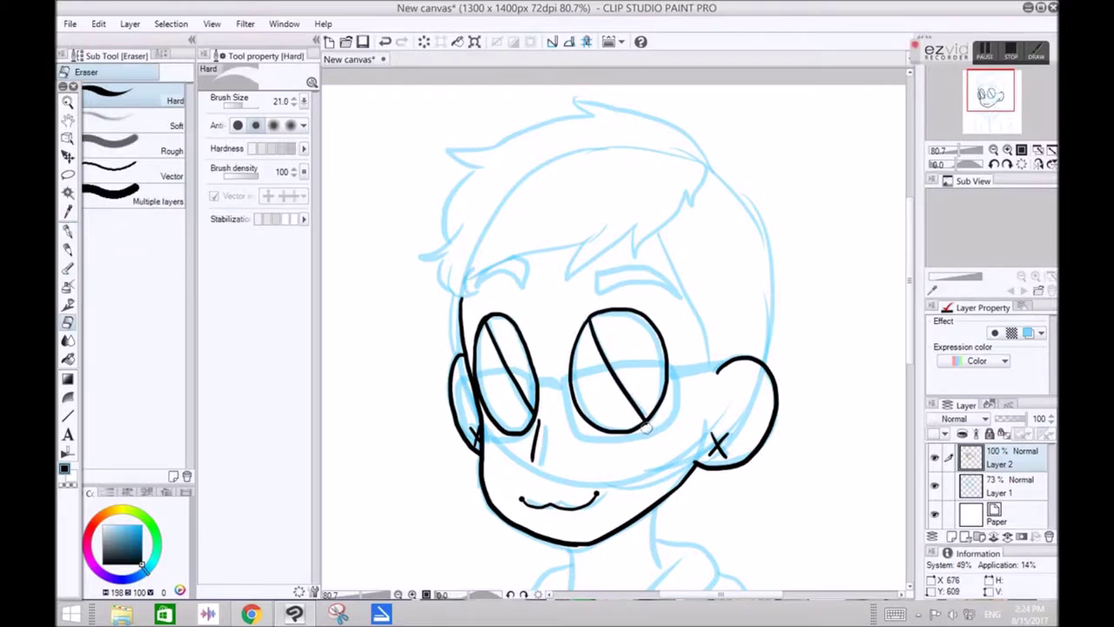
# Ink two short dashes under each eye and outline both eyebrows.
pyautogui.press('p')
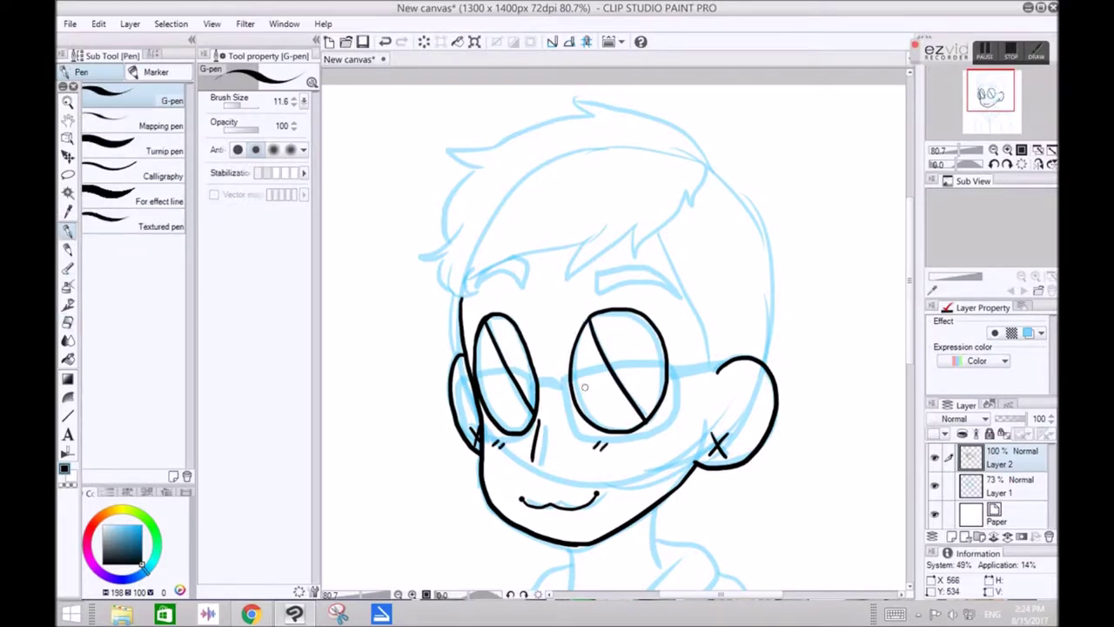
pyautogui.moveTo(476, 286)
pyautogui.mouseDown()
pyautogui.moveTo(525, 284)
pyautogui.moveTo(473, 286)
pyautogui.moveTo(521, 286)
pyautogui.moveTo(518, 269)
pyautogui.moveTo(475, 286)
pyautogui.mouseUp()
pyautogui.hotkey('ctrl', 'z')
pyautogui.moveTo(588, 299); pyautogui.dragTo(667, 296)
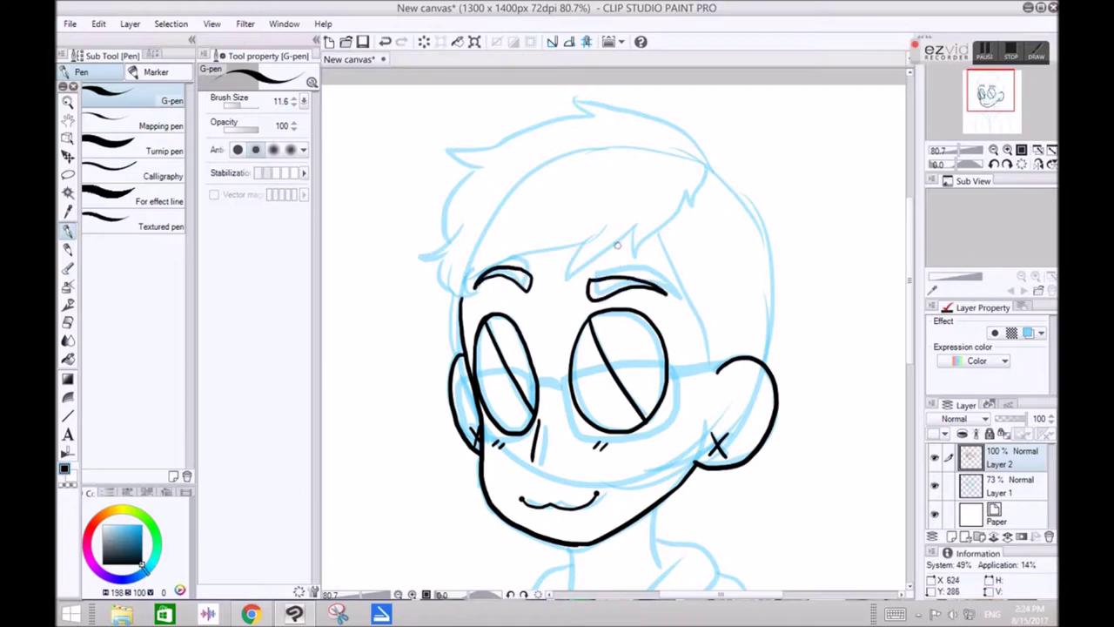
# Ink the swept hair outline with its jagged fringe, and the back of the head down to the ear.
pyautogui.moveTo(703, 164)
pyautogui.mouseDown()
pyautogui.moveTo(604, 108)
pyautogui.moveTo(537, 131)
pyautogui.moveTo(573, 115)
pyautogui.moveTo(467, 198)
pyautogui.moveTo(485, 298)
pyautogui.mouseUp()
pyautogui.hotkey('ctrl', 'z')
pyautogui.click(382, 38)
pyautogui.moveTo(489, 172); pyautogui.dragTo(452, 245)
pyautogui.moveTo(475, 218)
pyautogui.mouseDown()
pyautogui.moveTo(464, 284)
pyautogui.moveTo(472, 296)
pyautogui.mouseUp()
pyautogui.moveTo(472, 296)
pyautogui.mouseDown()
pyautogui.moveTo(592, 230)
pyautogui.moveTo(650, 255)
pyautogui.moveTo(710, 170)
pyautogui.moveTo(759, 360)
pyautogui.moveTo(724, 183)
pyautogui.moveTo(709, 170)
pyautogui.moveTo(763, 358)
pyautogui.mouseUp()
pyautogui.hotkey('ctrl', 'z')
pyautogui.hotkey('ctrl', 'z')
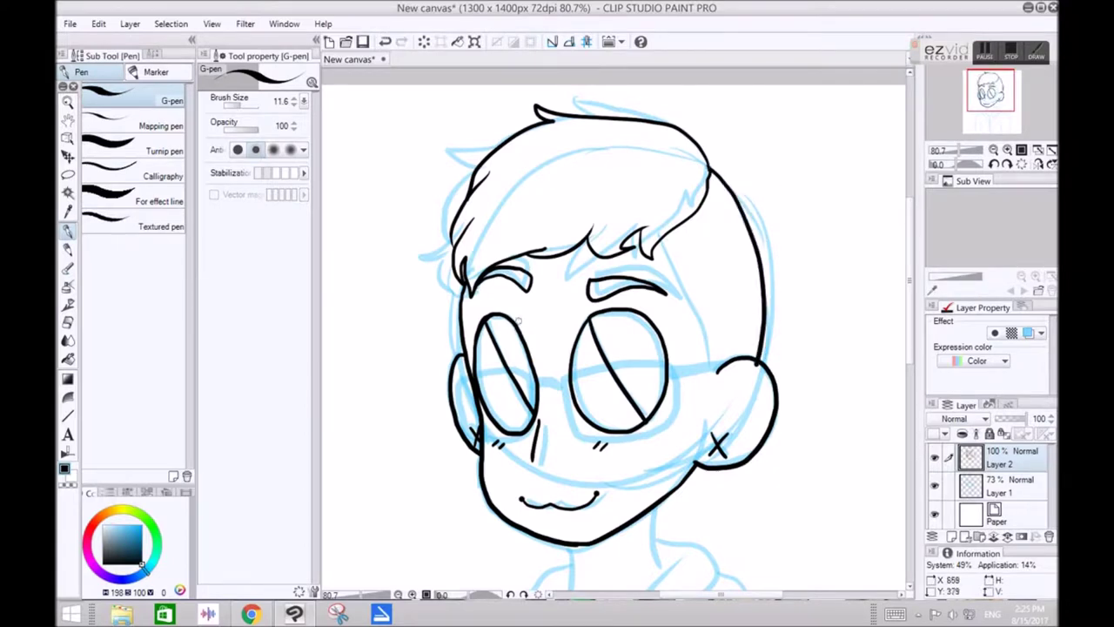
pyautogui.press('e')
pyautogui.press('p')
# Ink the sideburn lines running from the fringe to the ears on both sides of the face.
pyautogui.moveTo(667, 240)
pyautogui.mouseDown()
pyautogui.moveTo(676, 296)
pyautogui.moveTo(724, 363)
pyautogui.mouseUp()
pyautogui.hotkey('ctrl', 'z')
pyautogui.moveTo(660, 243); pyautogui.dragTo(717, 368)
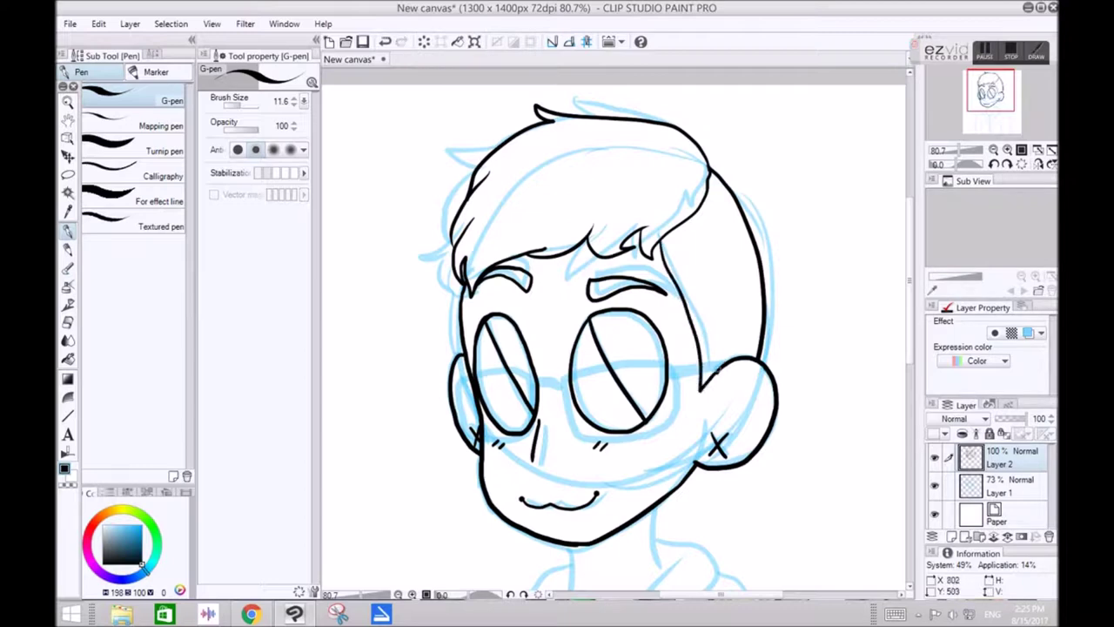
pyautogui.moveTo(462, 284); pyautogui.dragTo(471, 378)
# Ink both sides of the neck and fill the shadow under the chin with solid black.
pyautogui.scroll(-3, 496, 113)
pyautogui.scroll(2, 498, 308)
pyautogui.moveTo(524, 200); pyautogui.dragTo(523, 251)
pyautogui.moveTo(598, 168); pyautogui.dragTo(597, 219)
pyautogui.moveTo(524, 202); pyautogui.dragTo(597, 184)
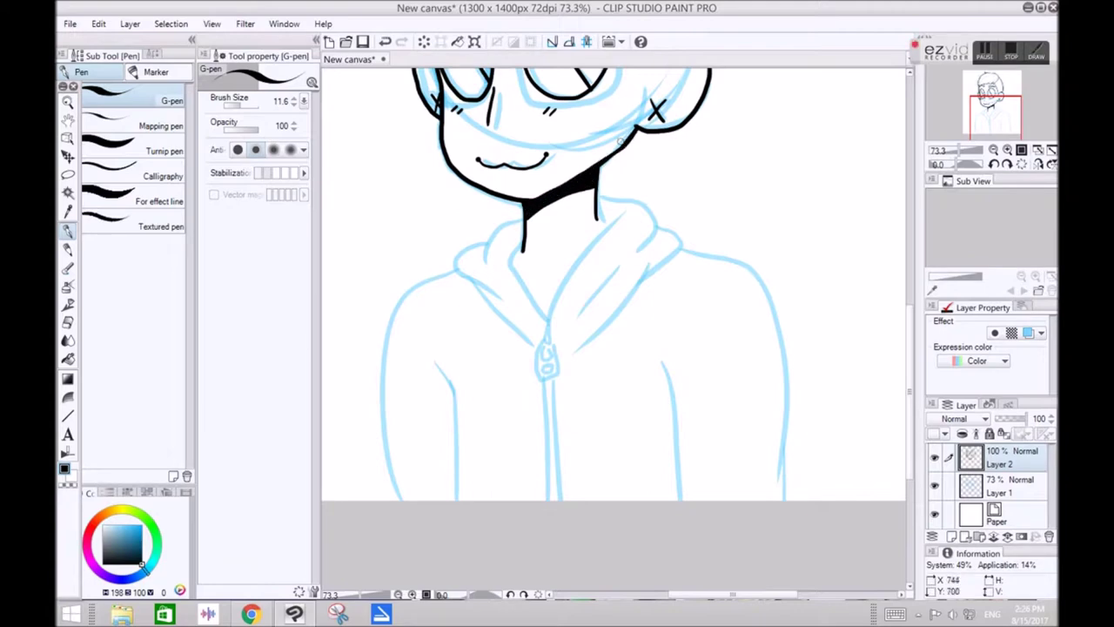
pyautogui.press('e')
pyautogui.press('p')
pyautogui.press('e')
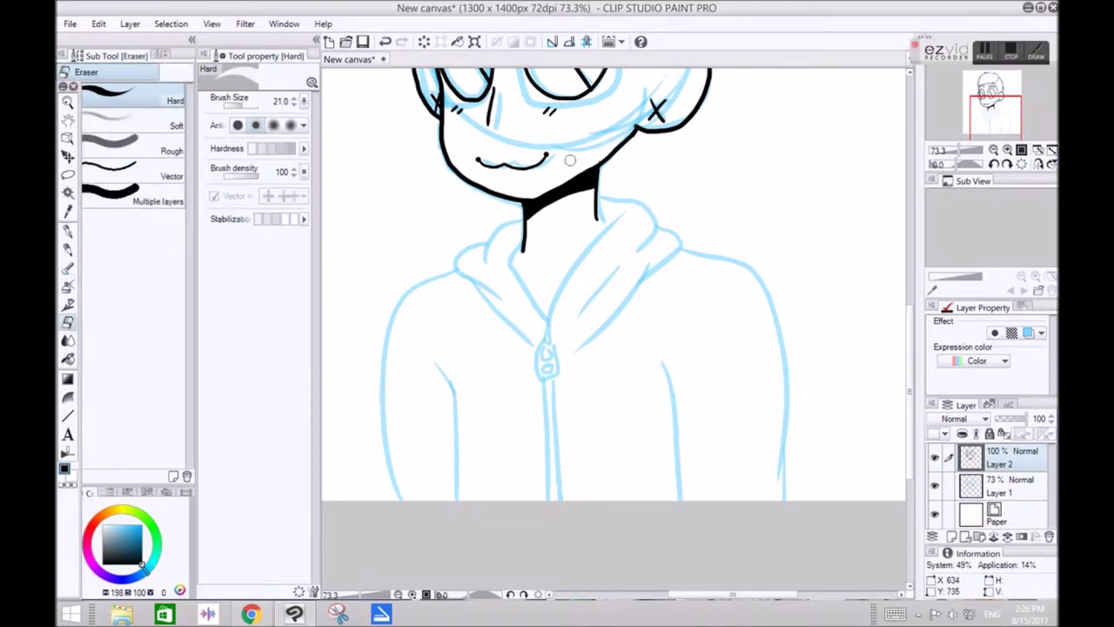
# Ink the hoodie's V-shaped neckline and the hood folds on the side below the larger ear.
pyautogui.press('p')
pyautogui.moveTo(523, 237)
pyautogui.mouseDown()
pyautogui.moveTo(547, 325)
pyautogui.moveTo(600, 238)
pyautogui.moveTo(657, 240)
pyautogui.mouseUp()
pyautogui.click(385, 42)
pyautogui.moveTo(598, 204)
pyautogui.mouseDown()
pyautogui.moveTo(642, 271)
pyautogui.moveTo(598, 352)
pyautogui.mouseUp()
pyautogui.hotkey('ctrl', 'z')
pyautogui.hotkey('ctrl', 'z')
pyautogui.moveTo(599, 202)
pyautogui.mouseDown()
pyautogui.moveTo(645, 258)
pyautogui.moveTo(606, 296)
pyautogui.mouseUp()
pyautogui.moveTo(654, 230)
pyautogui.mouseDown()
pyautogui.moveTo(688, 251)
pyautogui.moveTo(580, 352)
pyautogui.mouseUp()
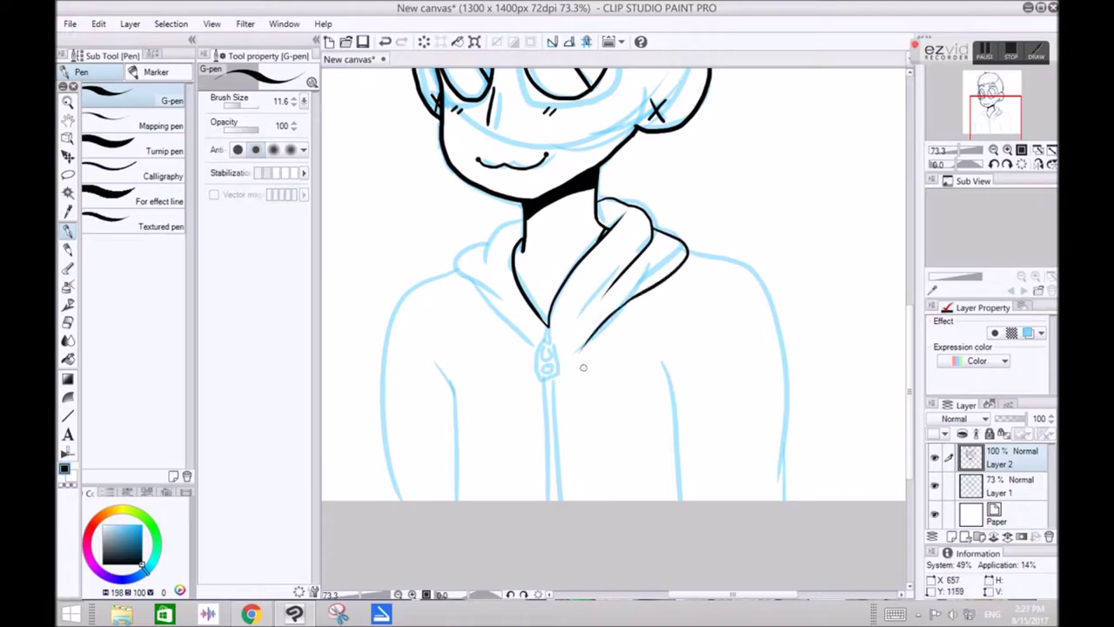
# Ink the opposite side of the hood and the rounded zipper pull where the two sides meet.
pyautogui.moveTo(525, 210)
pyautogui.mouseDown()
pyautogui.moveTo(475, 240)
pyautogui.moveTo(487, 300)
pyautogui.moveTo(536, 333)
pyautogui.mouseUp()
pyautogui.hotkey('ctrl', 'z')
pyautogui.moveTo(478, 244)
pyautogui.mouseDown()
pyautogui.moveTo(479, 302)
pyautogui.moveTo(528, 341)
pyautogui.moveTo(557, 338)
pyautogui.mouseUp()
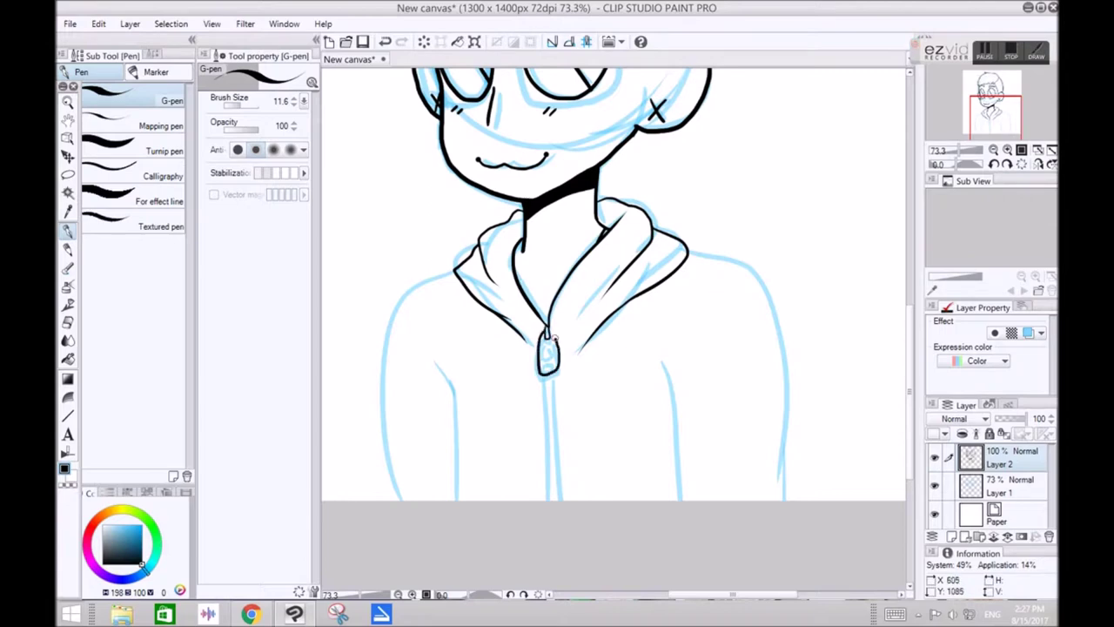
# Ink the zip as two plain lines down the front, plus the inner sleeve lines, shoulders and outer arms.
pyautogui.moveTo(546, 374)
pyautogui.mouseDown()
pyautogui.moveTo(553, 503)
pyautogui.moveTo(574, 528)
pyautogui.mouseUp()
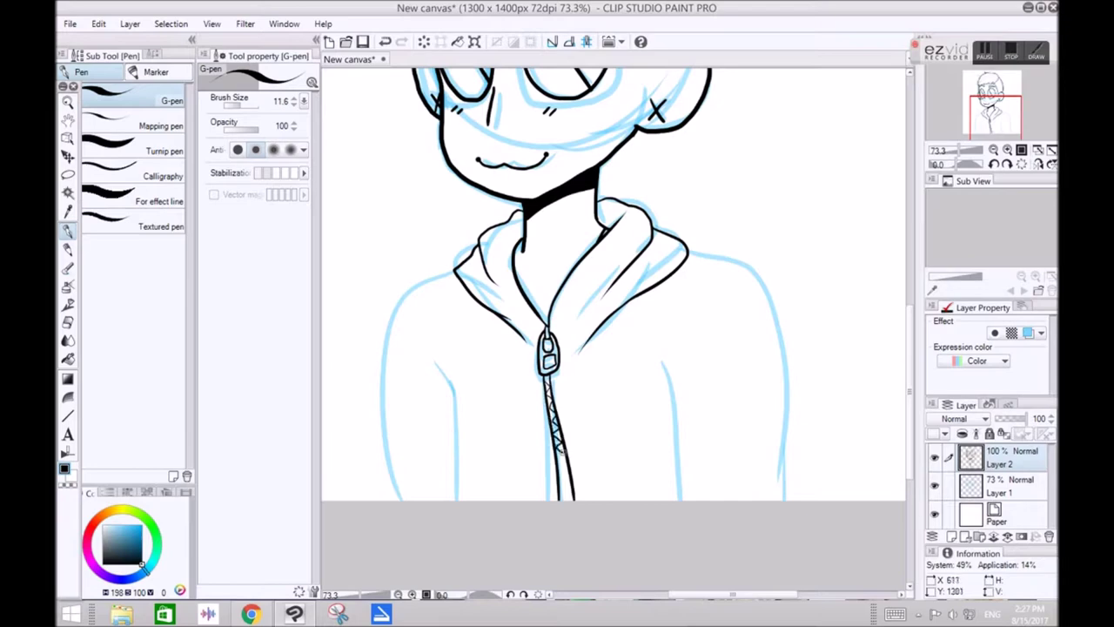
pyautogui.hotkey('ctrl', 'z')
pyautogui.moveTo(438, 359); pyautogui.dragTo(454, 501)
pyautogui.moveTo(661, 357); pyautogui.dragTo(681, 502)
pyautogui.moveTo(688, 254); pyautogui.dragTo(756, 501)
pyautogui.hotkey('ctrl', 'z')
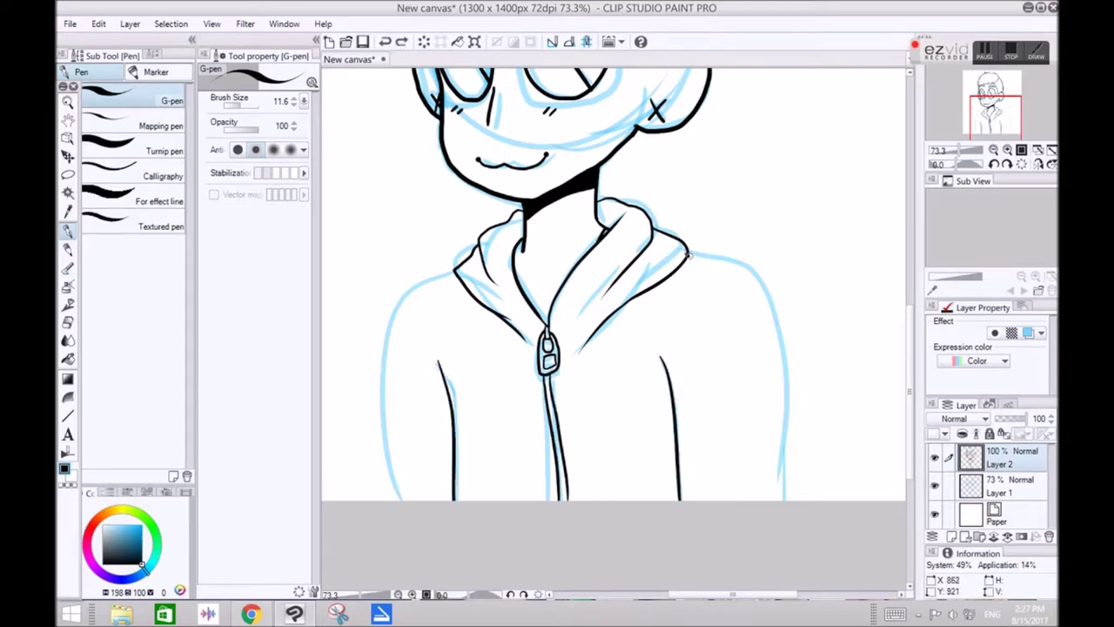
pyautogui.moveTo(687, 254); pyautogui.dragTo(779, 467)
pyautogui.moveTo(453, 273); pyautogui.dragTo(418, 501)
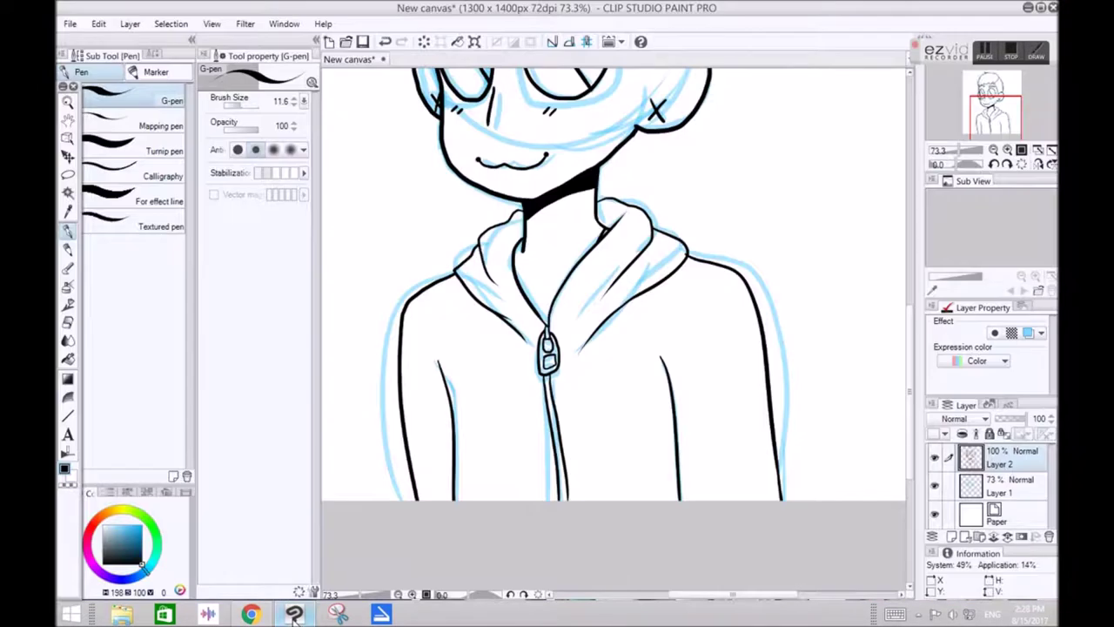
# Check the sketch layer's visibility and add a new layer directly above Layer 2.
pyautogui.scroll(-3, 607, 254)
pyautogui.scroll(2, 607, 254)
pyautogui.scroll(2, 607, 254)
pyautogui.click(1001, 487)
pyautogui.click(935, 485)
pyautogui.click(935, 486)
pyautogui.click(1001, 458)
pyautogui.click(952, 537)
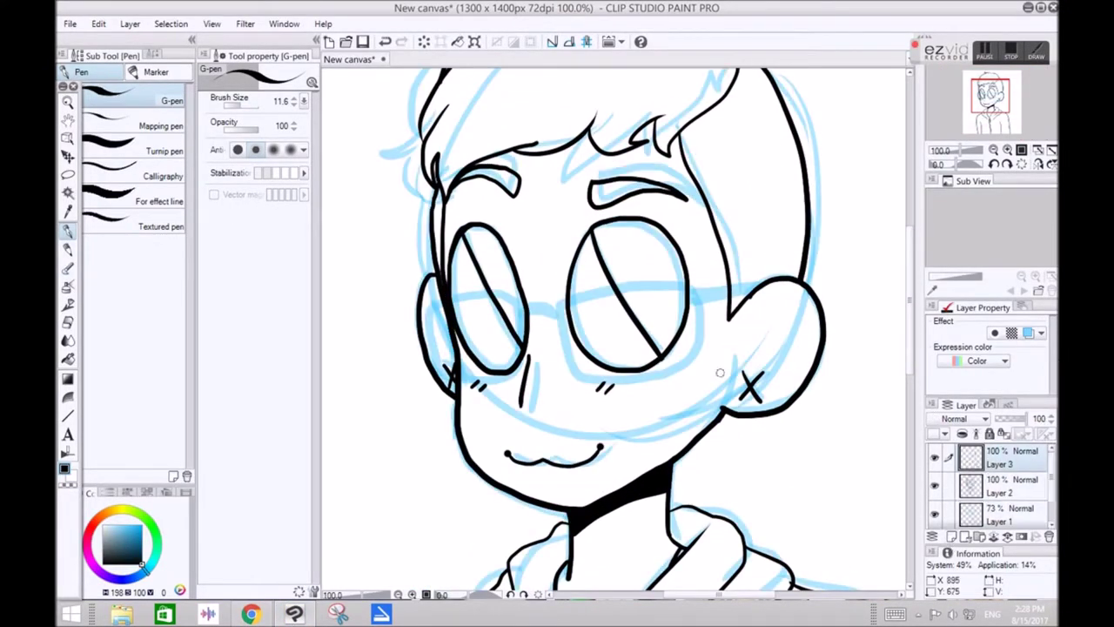
# Ink the glasses over the eyes on the new layer, with both lenses, the bridge and the arm to the ear.
pyautogui.scroll(1, 600, 256)
pyautogui.moveTo(375, 327)
pyautogui.mouseDown()
pyautogui.moveTo(364, 425)
pyautogui.moveTo(401, 327)
pyautogui.moveTo(381, 327)
pyautogui.mouseUp()
pyautogui.moveTo(490, 335)
pyautogui.mouseDown()
pyautogui.moveTo(575, 440)
pyautogui.moveTo(733, 311)
pyautogui.moveTo(531, 336)
pyautogui.mouseUp()
pyautogui.moveTo(733, 313)
pyautogui.mouseDown()
pyautogui.moveTo(823, 321)
pyautogui.moveTo(740, 319)
pyautogui.moveTo(832, 309)
pyautogui.moveTo(834, 324)
pyautogui.mouseUp()
pyautogui.click(1005, 493)
pyautogui.click(68, 323)
pyautogui.click(68, 231)
# Clear the blue sketch from Layer 1 and set that layer's opacity to 100%.
pyautogui.scroll(-2, 549, 262)
pyautogui.scroll(-12, 548, 262)
pyautogui.scroll(6, 574, 250)
pyautogui.click(1027, 513)
pyautogui.press('Delete')
pyautogui.moveTo(1028, 419); pyautogui.dragTo(1054, 417)
# Fill Layer 1 with a dark grey-green of hue 128, saturation 23 and value 30 as the background.
pyautogui.scroll(-3, 607, 314)
pyautogui.scroll(-2, 1017, 496)
pyautogui.click(1014, 517)
pyautogui.click(111, 552)
pyautogui.click(157, 532)
pyautogui.hotkey('alt', 'Delete')
# Add a new colour layer between the background and the line art.
pyautogui.scroll(2, 600, 165)
pyautogui.click(1006, 489)
pyautogui.click(952, 537)
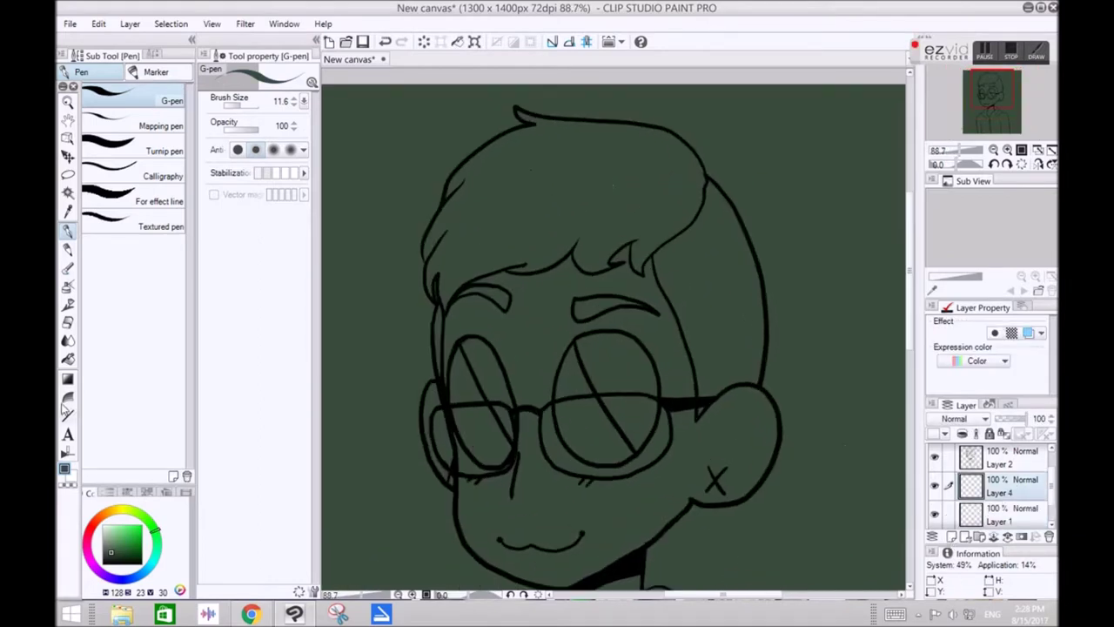
# Fill the swept top hair with bright green using the Fill tool.
pyautogui.click(68, 359)
pyautogui.click(141, 526)
pyautogui.click(582, 188)
# Fill both eyebrows, the side hair and the sideburn with dark brown of hue 25, saturation 70 and value 23.
pyautogui.click(137, 544)
pyautogui.click(101, 515)
pyautogui.click(130, 555)
pyautogui.click(498, 299)
pyautogui.click(586, 301)
pyautogui.scroll(2, 650, 286)
pyautogui.click(741, 249)
pyautogui.scroll(-2, 741, 249)
pyautogui.scroll(2, 450, 319)
pyautogui.click(490, 321)
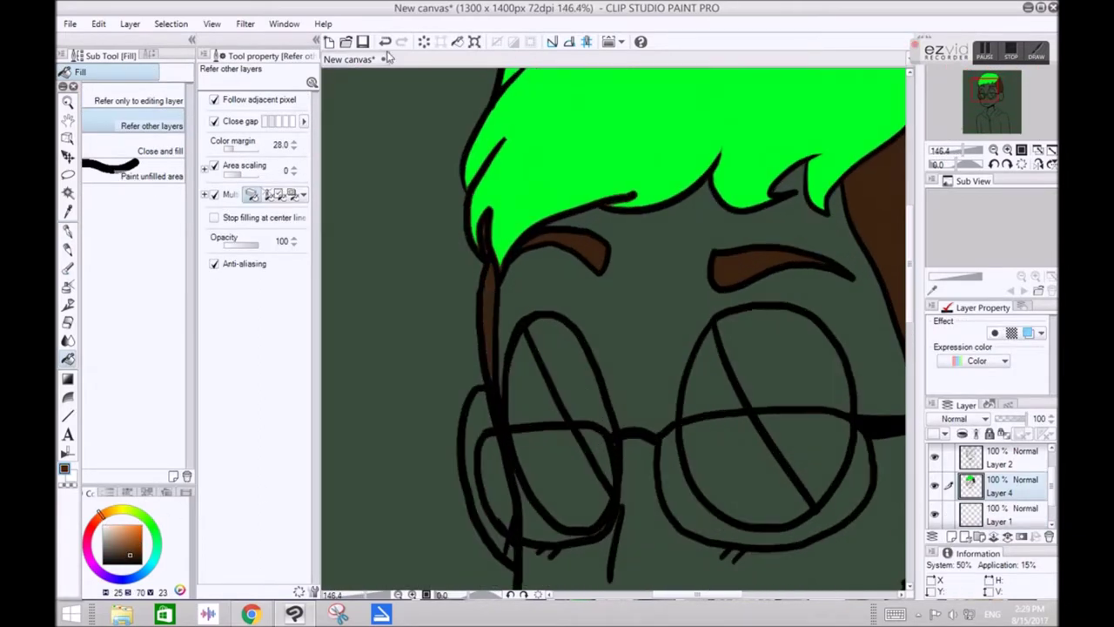
# Undo the latest dark brown fills back to the eyebrow over the narrower lens.
pyautogui.click(386, 43)
pyautogui.click(386, 43)
pyautogui.click(386, 43)
pyautogui.click(385, 43)
pyautogui.click(403, 43)
# Refill the eyebrow over the wider lens and the large side hair area with the dark brown.
pyautogui.scroll(3, 494, 205)
pyautogui.scroll(-1, 572, 279)
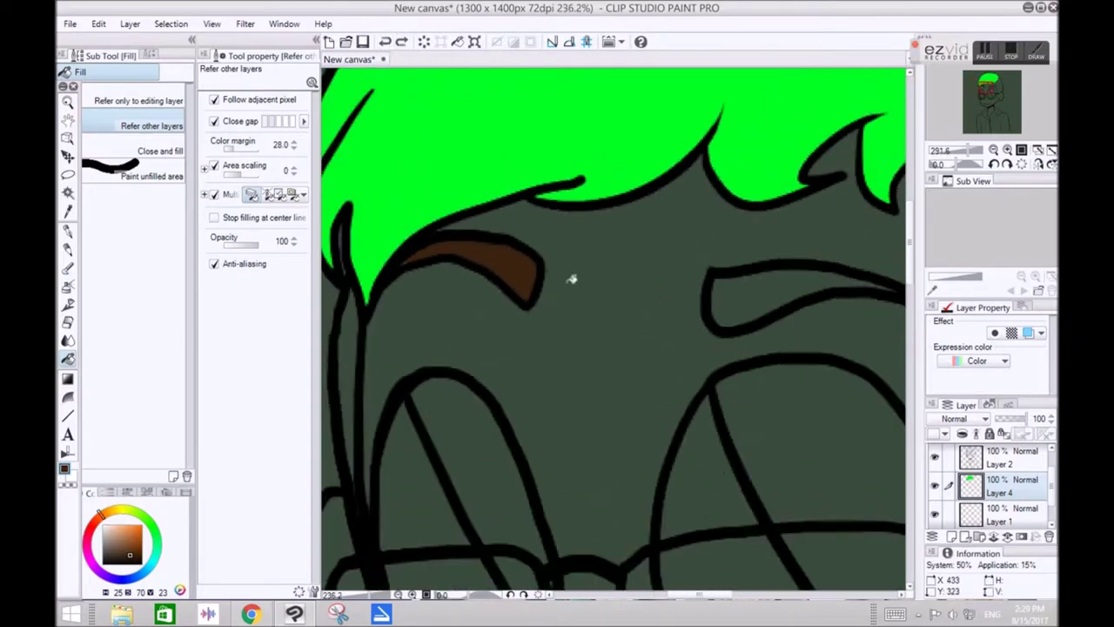
pyautogui.scroll(-3, 572, 279)
pyautogui.scroll(4, 666, 279)
pyautogui.click(652, 308)
pyautogui.scroll(-2, 652, 308)
pyautogui.scroll(5, 719, 308)
pyautogui.scroll(-6, 707, 307)
pyautogui.scroll(2, 779, 338)
pyautogui.click(782, 337)
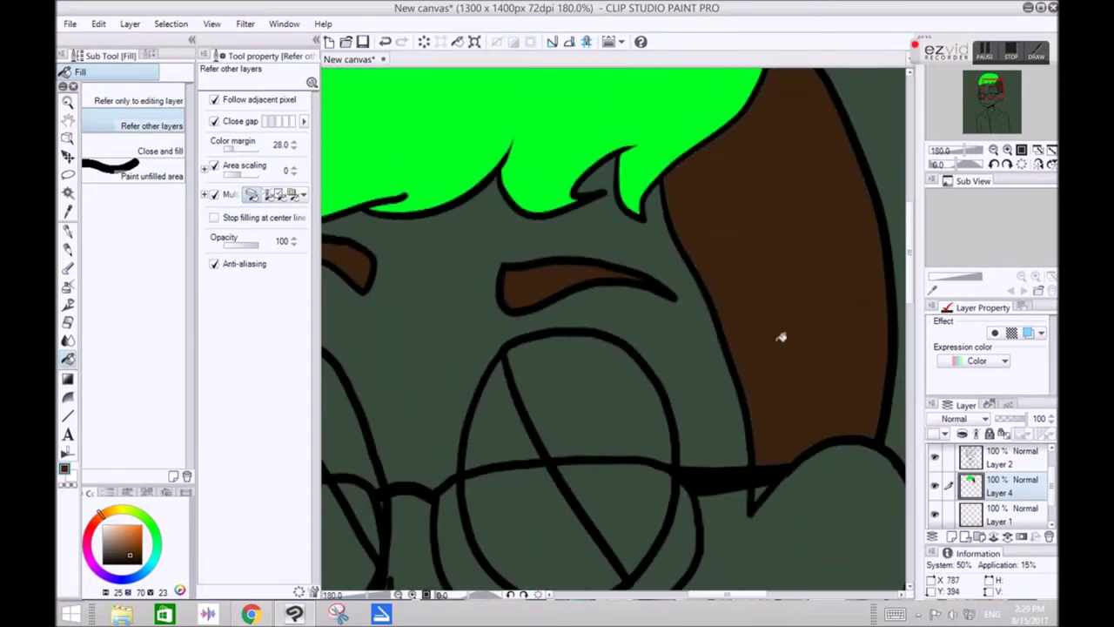
# Touch up the edges of the side hair and paint the narrow sideburn dark brown with the G-pen.
pyautogui.scroll(4, 671, 224)
pyautogui.press('p')
pyautogui.scroll(-2, 592, 262)
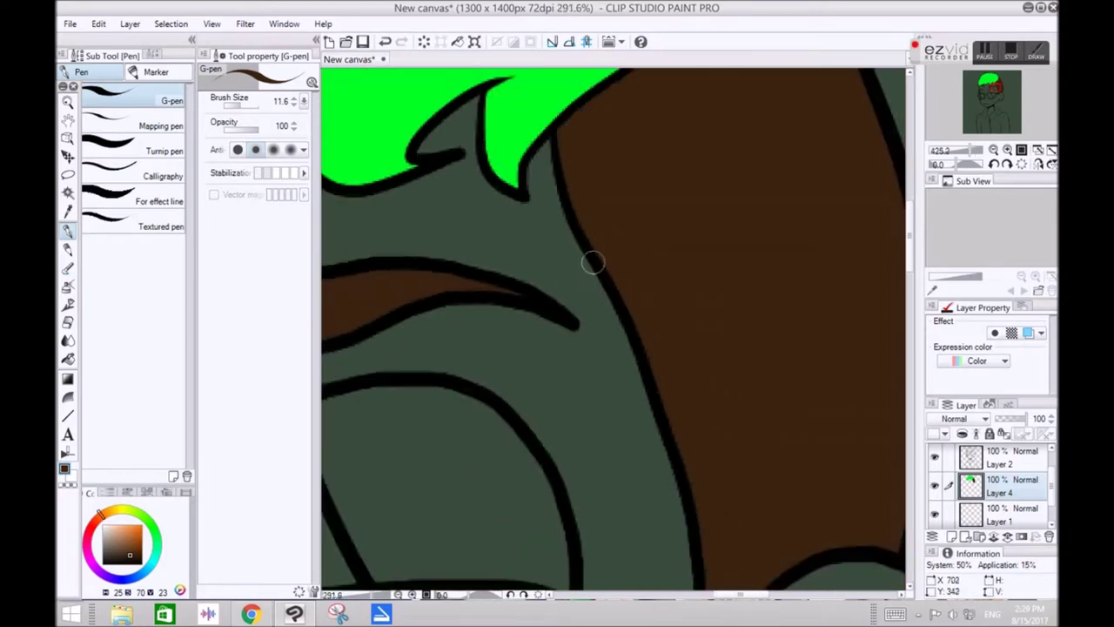
pyautogui.scroll(-2, 592, 263)
pyautogui.moveTo(653, 416)
pyautogui.mouseDown()
pyautogui.moveTo(667, 500)
pyautogui.moveTo(690, 501)
pyautogui.mouseUp()
pyautogui.hotkey('ctrl', 'z')
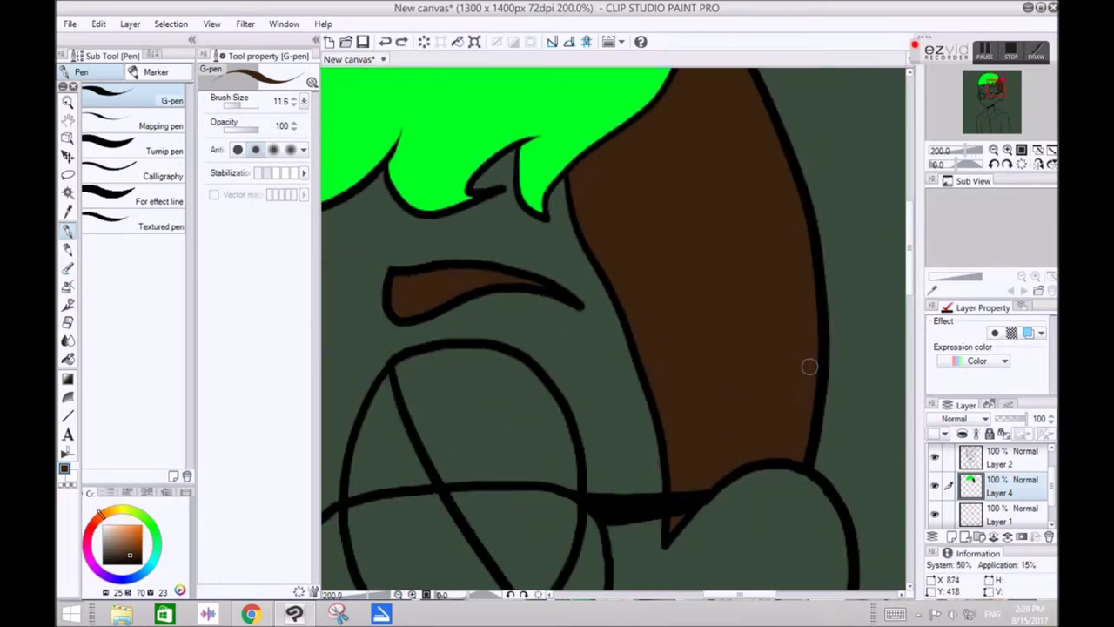
pyautogui.scroll(2, 801, 255)
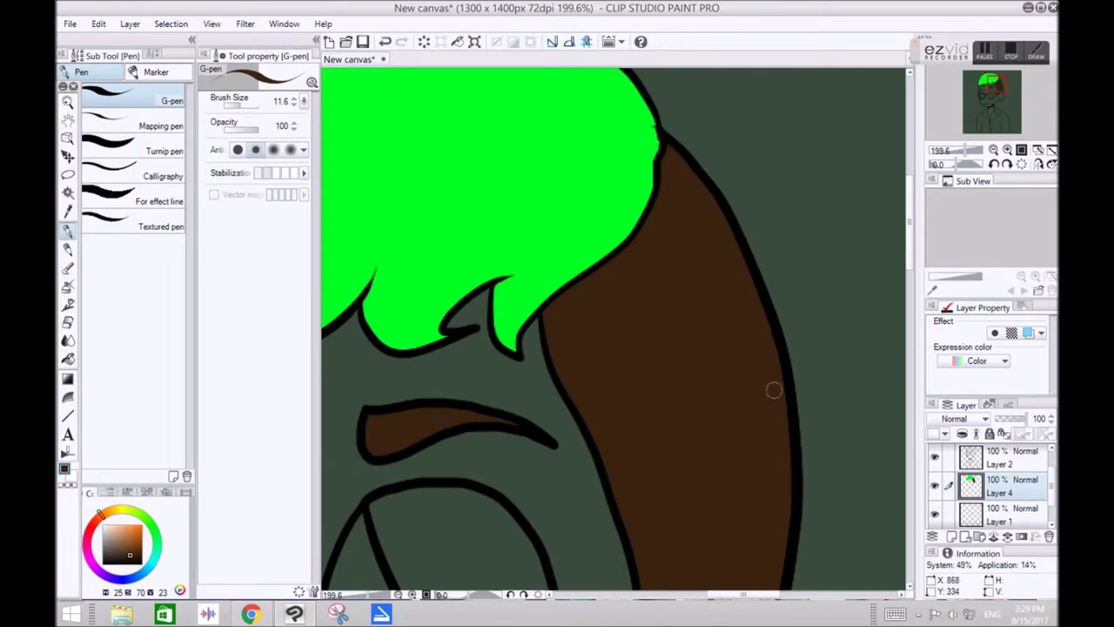
pyautogui.scroll(4, 638, 175)
pyautogui.scroll(-8, 629, 301)
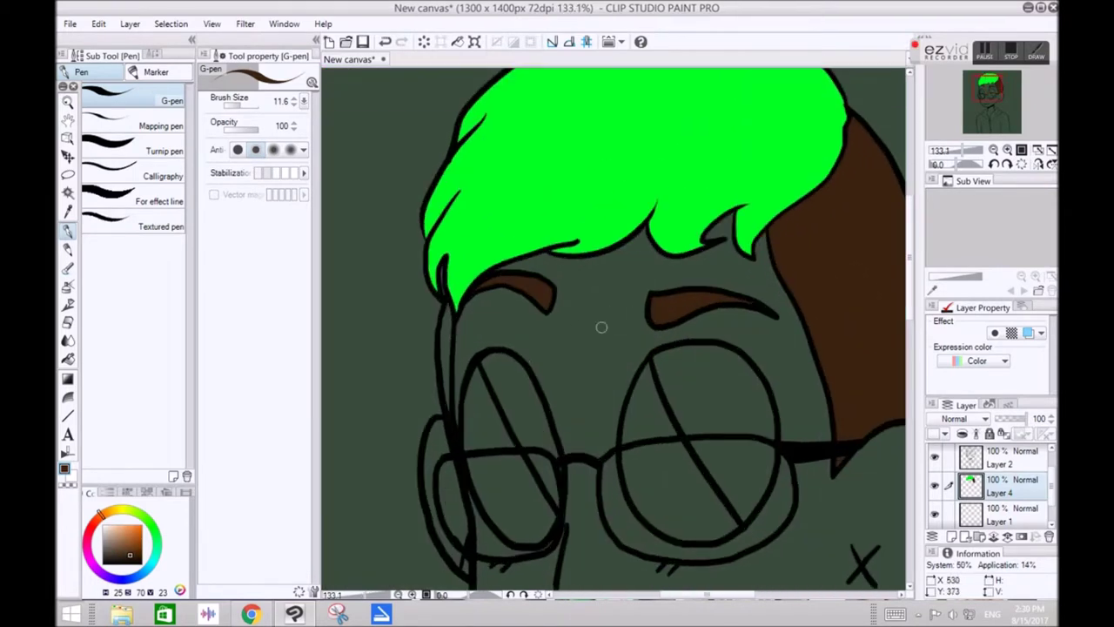
pyautogui.scroll(3, 445, 348)
pyautogui.moveTo(444, 355); pyautogui.dragTo(451, 485)
# Fill the face, ears and neck, including the skin inside the glasses frame, with pale skin of hue 25, saturation 16 and value 100.
pyautogui.scroll(-6, 470, 348)
pyautogui.scroll(2, 592, 366)
pyautogui.click(107, 524)
pyautogui.click(68, 358)
pyautogui.click(530, 426)
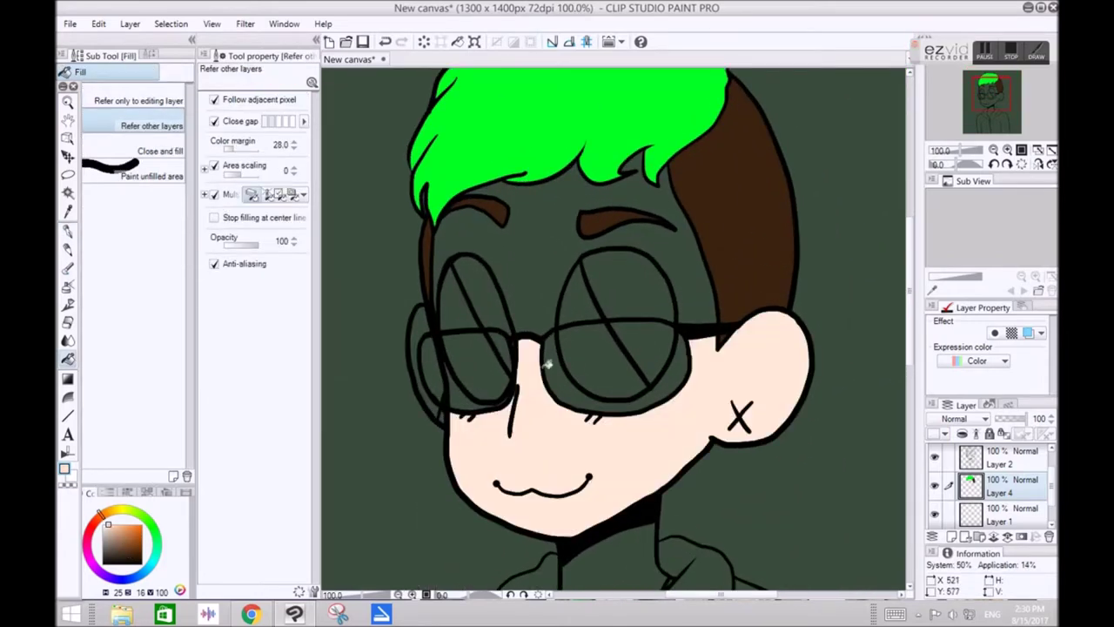
pyautogui.click(558, 393)
pyautogui.click(478, 402)
pyautogui.click(539, 304)
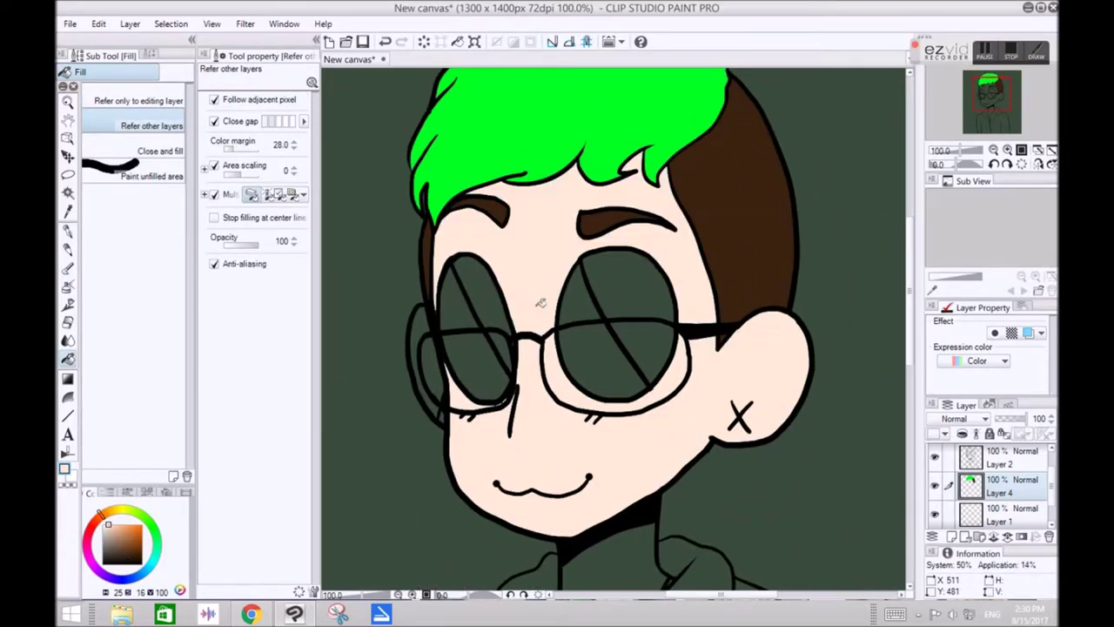
pyautogui.click(419, 327)
pyautogui.click(432, 372)
pyautogui.scroll(-3, 497, 410)
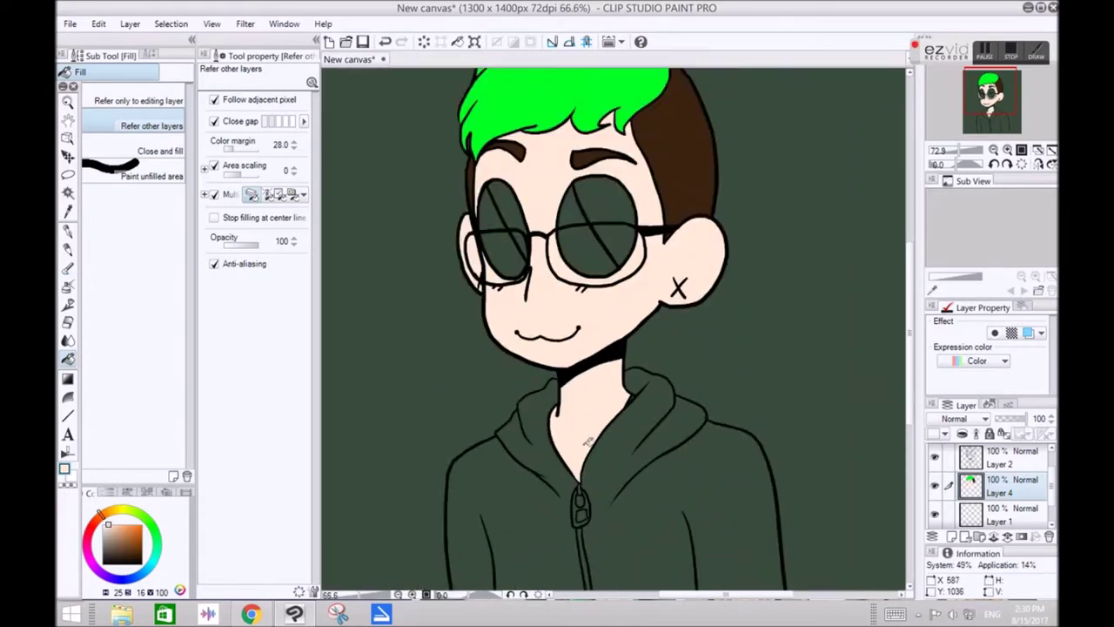
# Set the Fill tool's area scaling to -3.
pyautogui.scroll(6, 604, 331)
pyautogui.press('p')
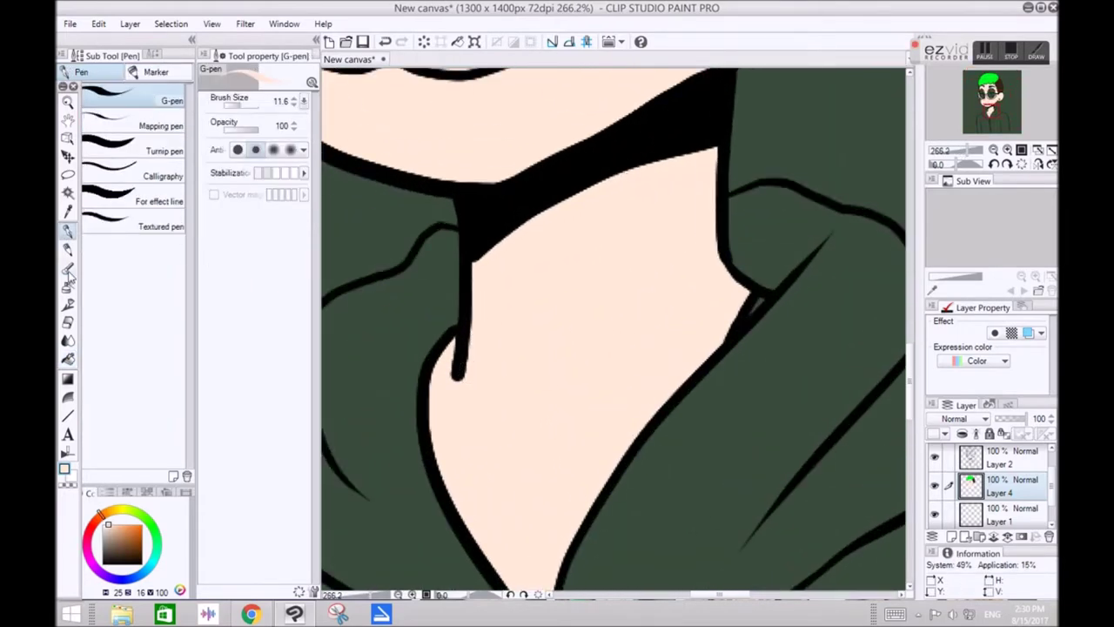
pyautogui.press('g')
pyautogui.scroll(-3, 610, 333)
pyautogui.scroll(7, 622, 236)
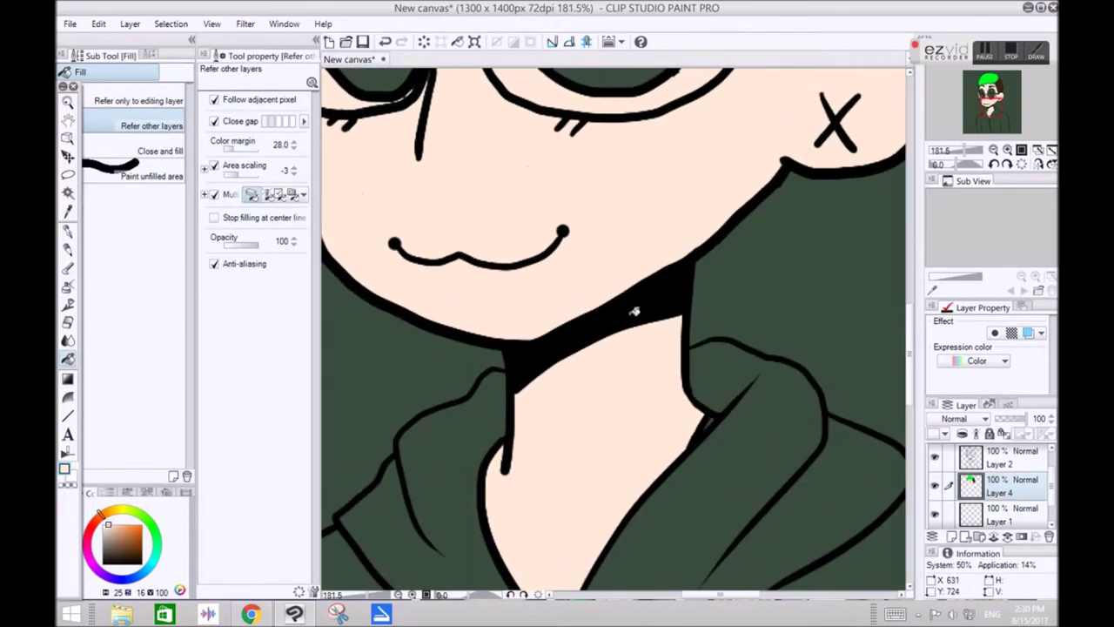
# Touch up gaps in the skin colour beside the sideburn and along the chin with the G-pen.
pyautogui.click(74, 232)
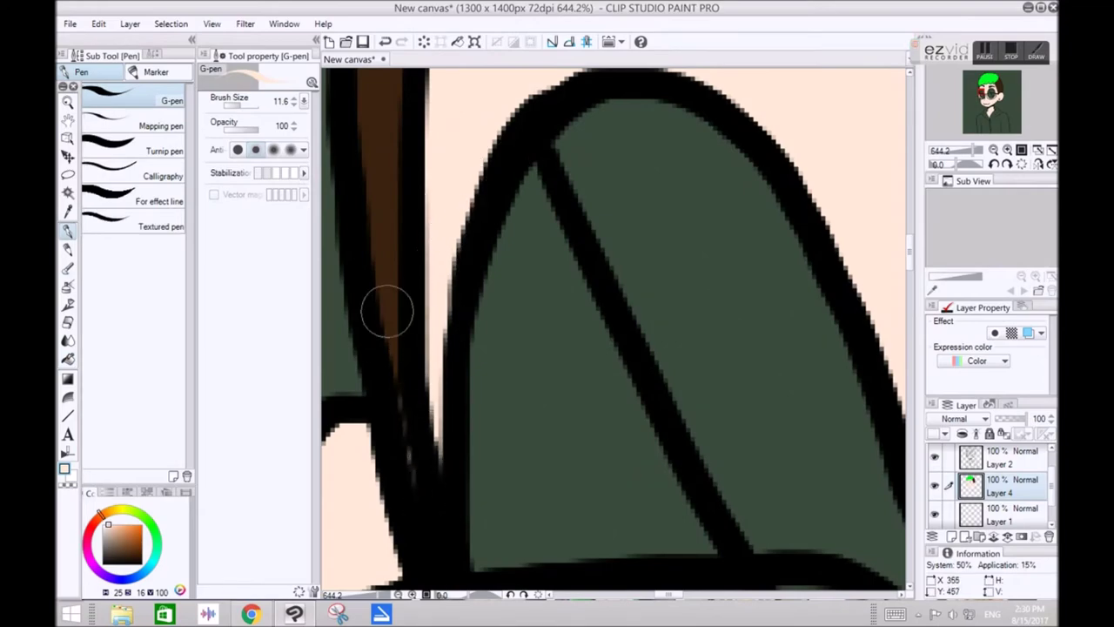
pyautogui.scroll(-6, 356, 219)
pyautogui.scroll(-1, 657, 330)
pyautogui.scroll(4, 508, 406)
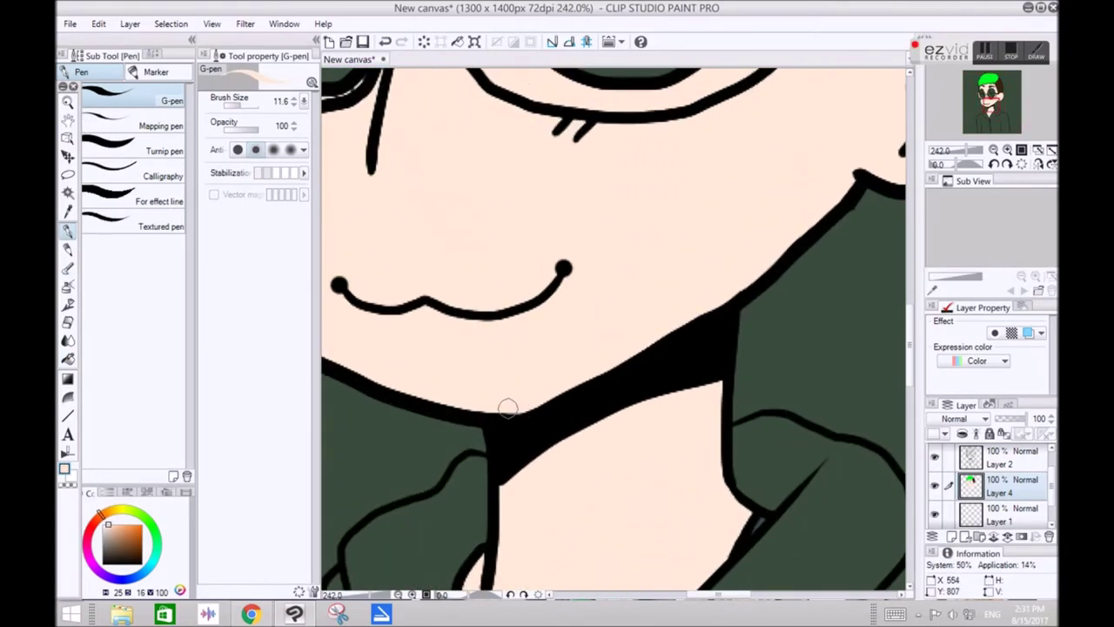
# Set the Fill tool's area scaling to 2 for the remaining colour areas.
pyautogui.press('g')
pyautogui.scroll(-3, 516, 224)
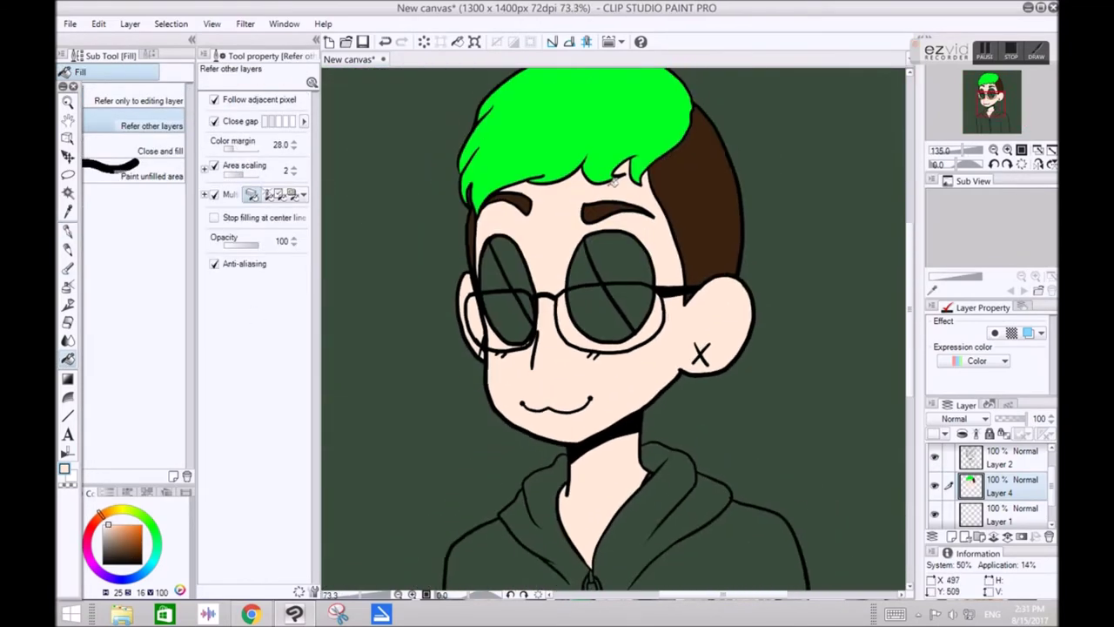
pyautogui.scroll(1, 545, 345)
pyautogui.scroll(-1, 443, 411)
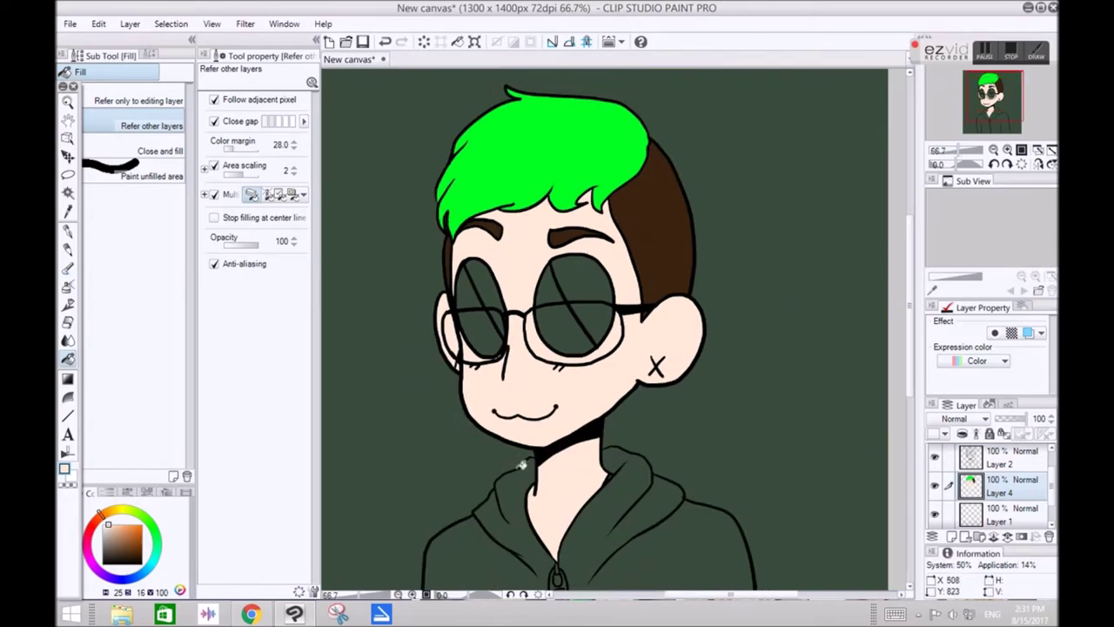
# Fill the lower diagonal half of both lenses with white using the Fill tool.
pyautogui.scroll(2, 369, 315)
pyautogui.click(437, 307)
pyautogui.click(423, 230)
pyautogui.click(590, 238)
pyautogui.click(597, 315)
pyautogui.scroll(-4, 548, 297)
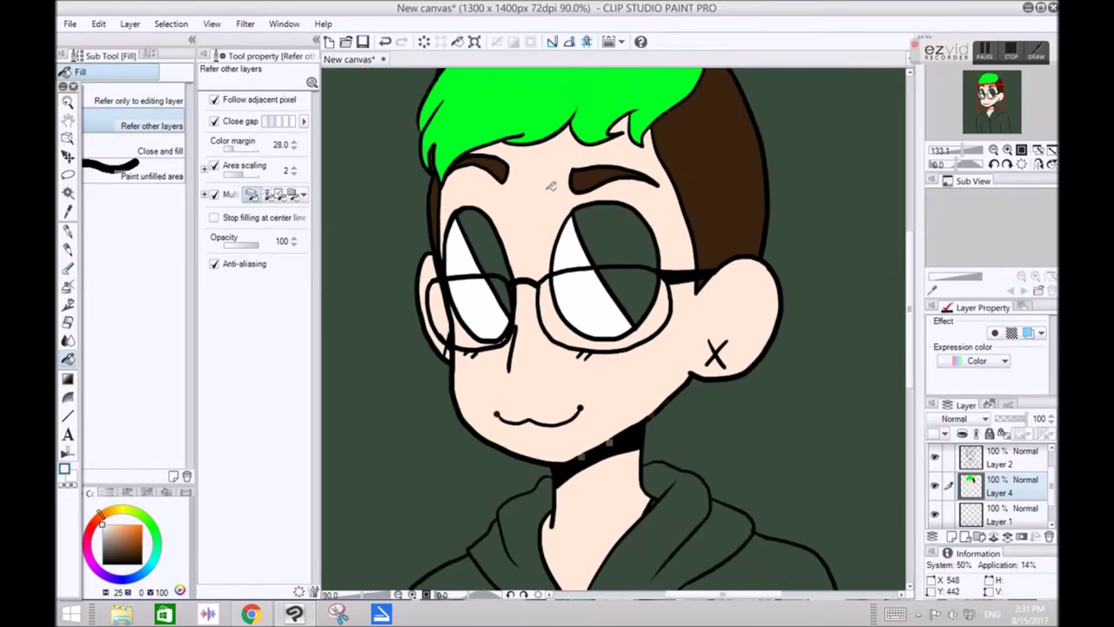
# Switch to Chrome, browse the jacksepticeye image results for a clothing colour reference, and return to Clip Studio Paint.
pyautogui.scroll(2, 557, 332)
pyautogui.click(251, 614)
pyautogui.scroll(-8, 514, 381)
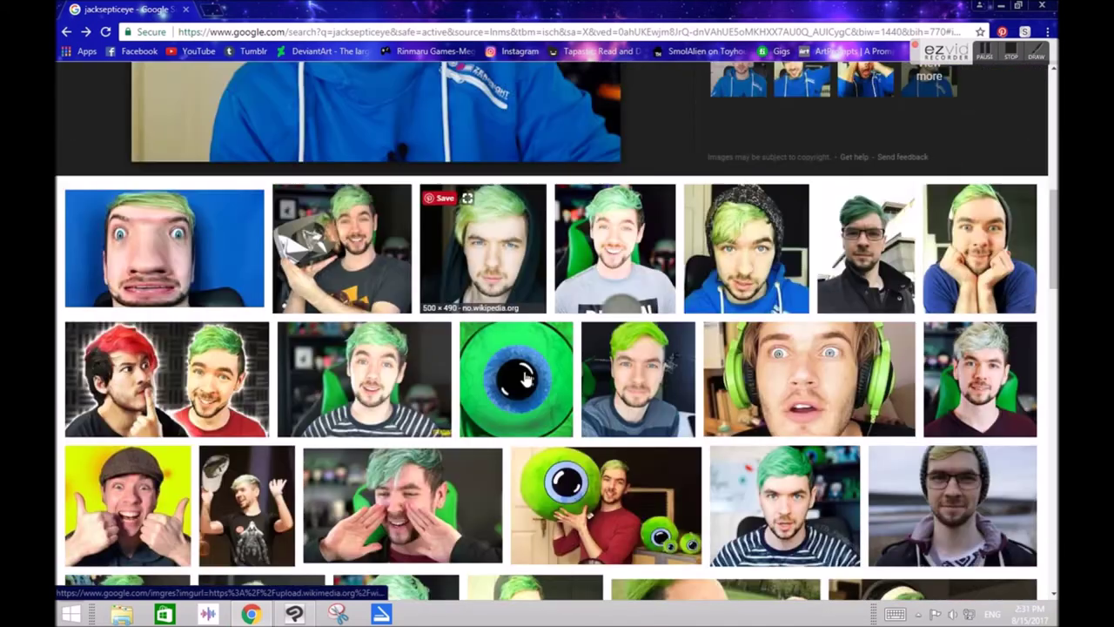
pyautogui.click(510, 285)
pyautogui.click(295, 614)
# Fill the hood, body and sleeves of the hoodie with dark green of hue 158, saturation 88 and value 33.
pyautogui.click(156, 555)
pyautogui.moveTo(157, 555); pyautogui.dragTo(158, 548)
pyautogui.click(132, 548)
pyautogui.click(514, 401)
pyautogui.click(590, 371)
pyautogui.scroll(-2, 530, 341)
pyautogui.scroll(3, 566, 365)
pyautogui.click(456, 386)
pyautogui.click(582, 385)
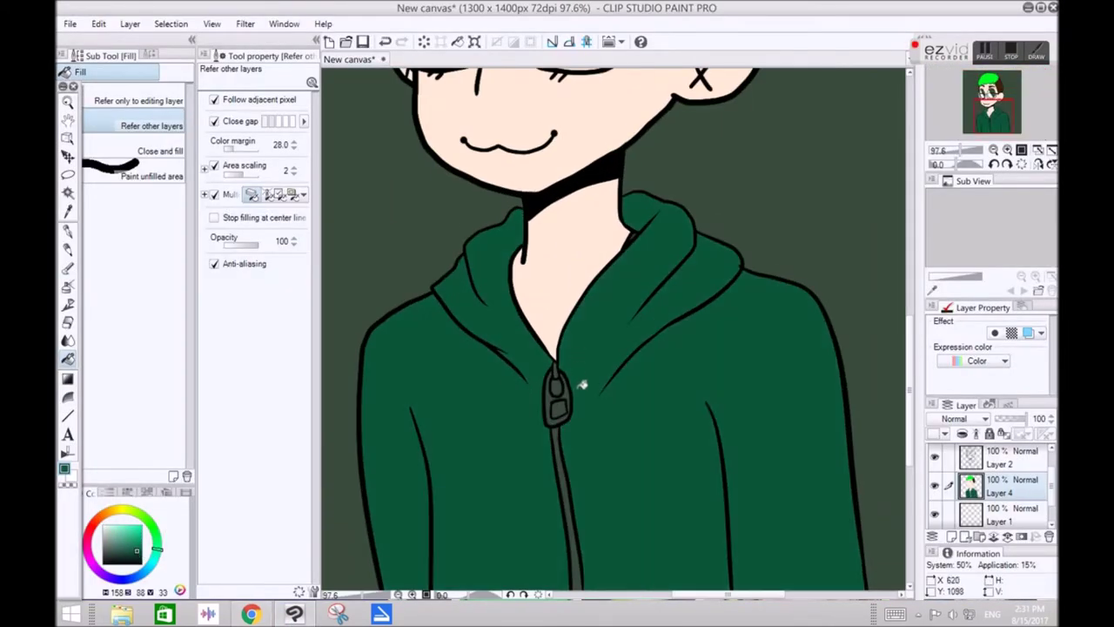
# Touch up the small gap between the neck and the hood with the G-pen, sampling the skin colour.
pyautogui.scroll(5, 671, 304)
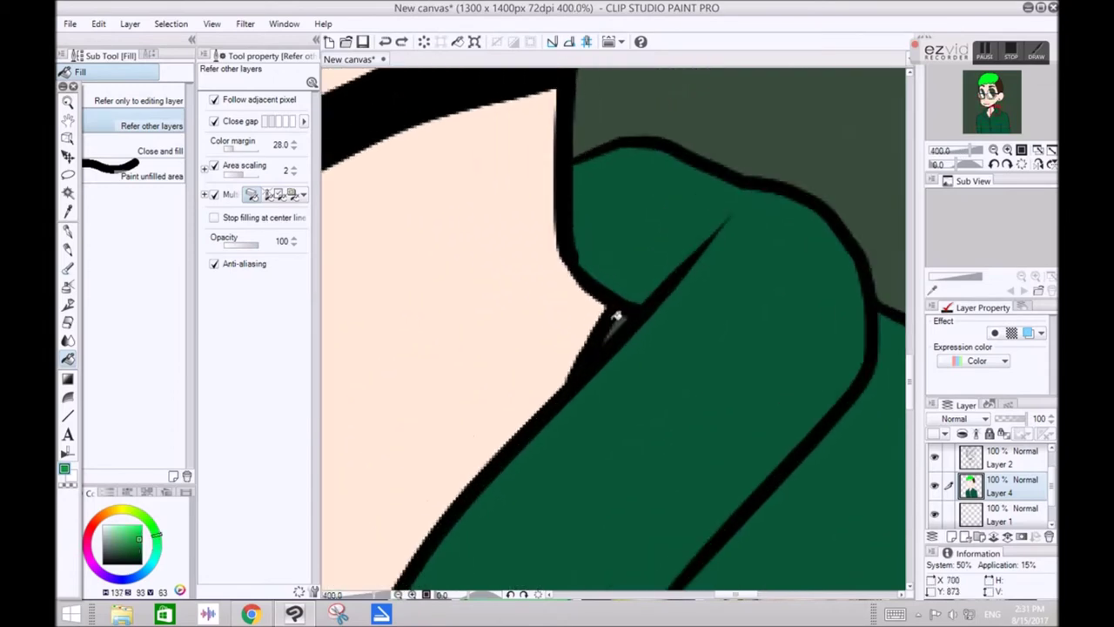
pyautogui.press('p')
pyautogui.keyDown('alt'); pyautogui.click(583, 313); pyautogui.keyUp('alt')
pyautogui.scroll(-1, 582, 347)
# Fill the zip and its pull tab with light grey of saturation 0 and value 86.
pyautogui.scroll(5, 515, 348)
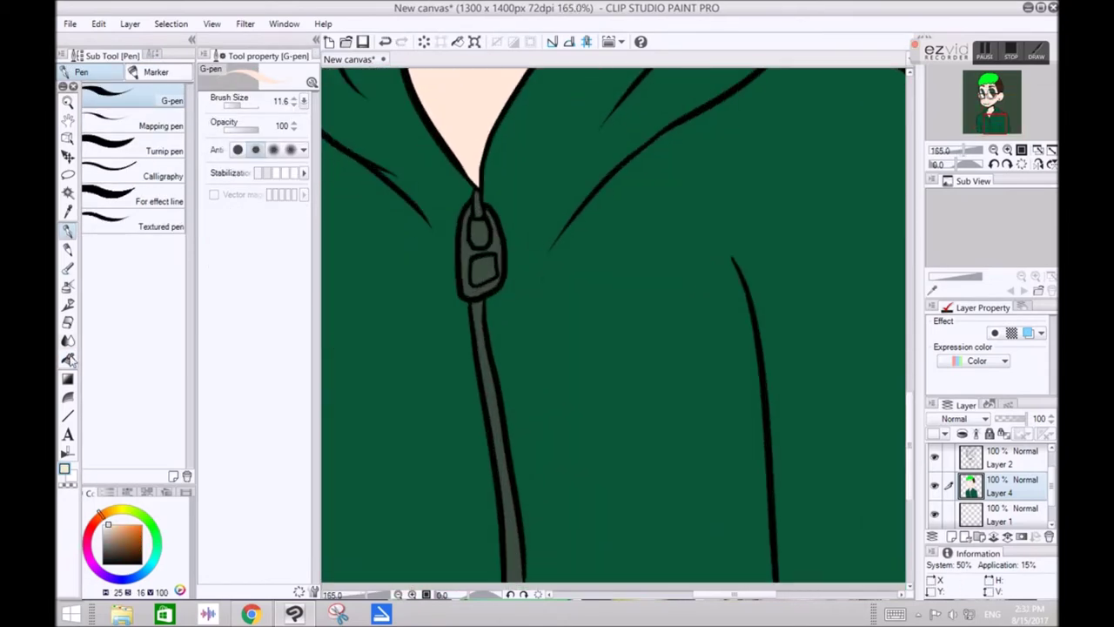
pyautogui.press('g')
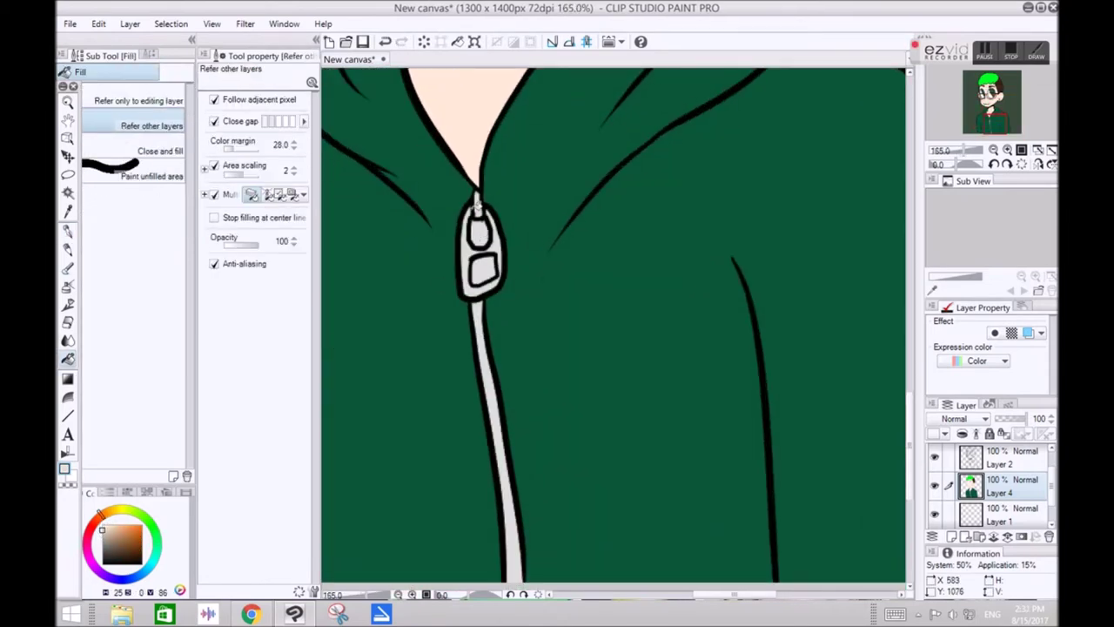
pyautogui.scroll(-8, 478, 287)
# Fill the upper diagonal half of both lenses with pale blue of hue 190, saturation 21 and value 100.
pyautogui.scroll(7, 560, 231)
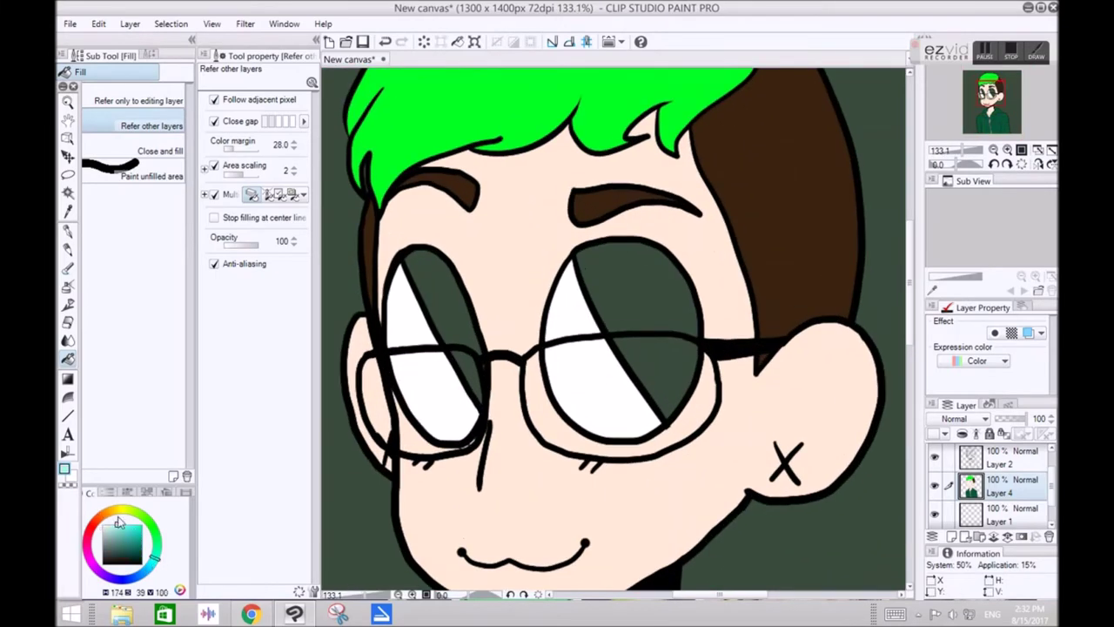
pyautogui.click(436, 278)
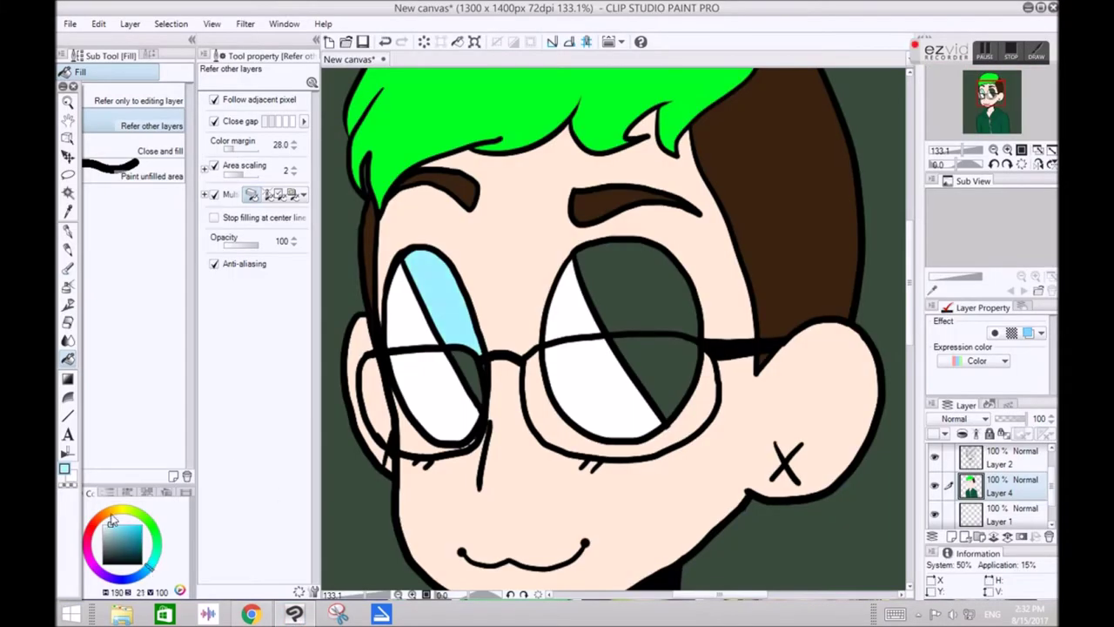
pyautogui.click(470, 374)
pyautogui.click(631, 278)
pyautogui.click(642, 353)
# Check the coloured glasses and the whole portrait for unfilled gaps.
pyautogui.scroll(3, 462, 375)
pyautogui.press('p')
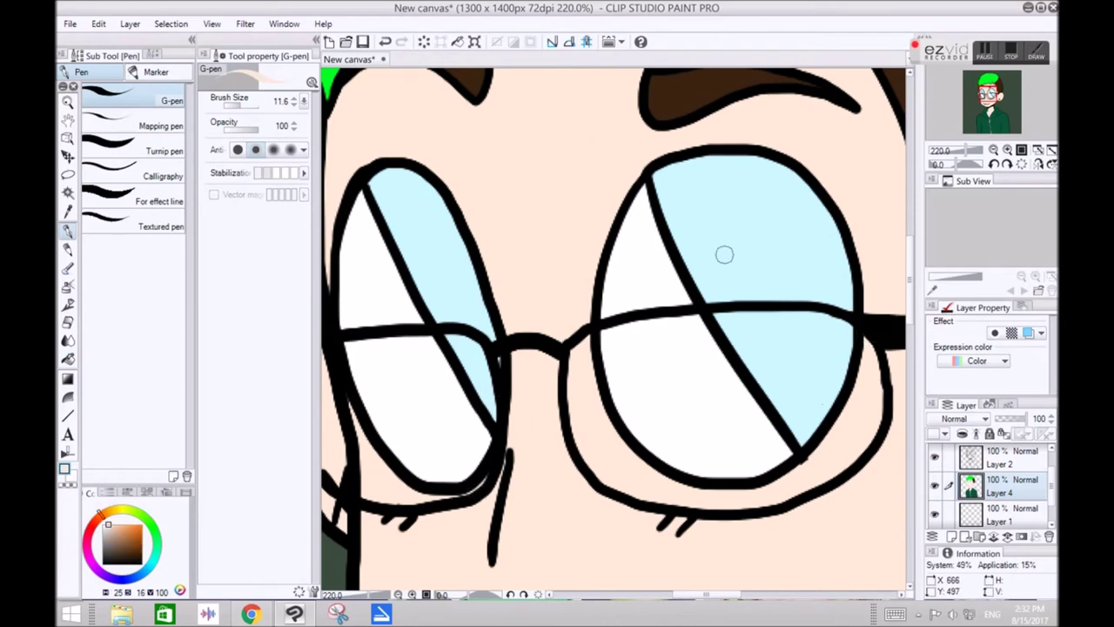
pyautogui.scroll(-10, 609, 262)
pyautogui.scroll(2, 557, 418)
pyautogui.scroll(-4, 609, 357)
pyautogui.scroll(5, 643, 317)
pyautogui.scroll(-2, 625, 312)
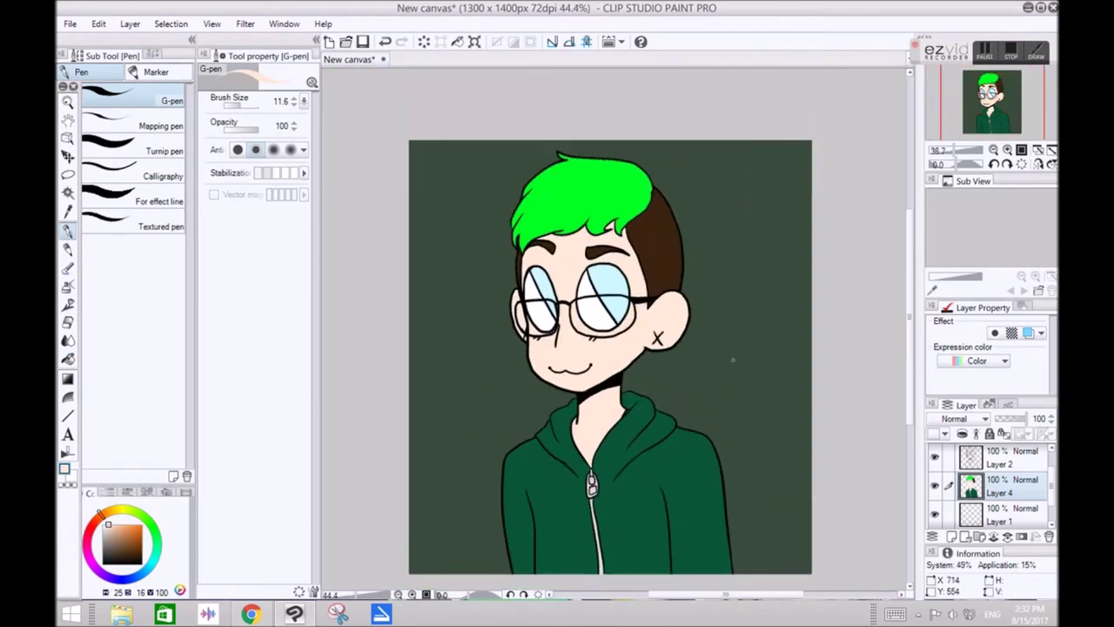
# Cover the background on Layer 1 with a rose pattern using the Rose decoration brush.
pyautogui.press('b')
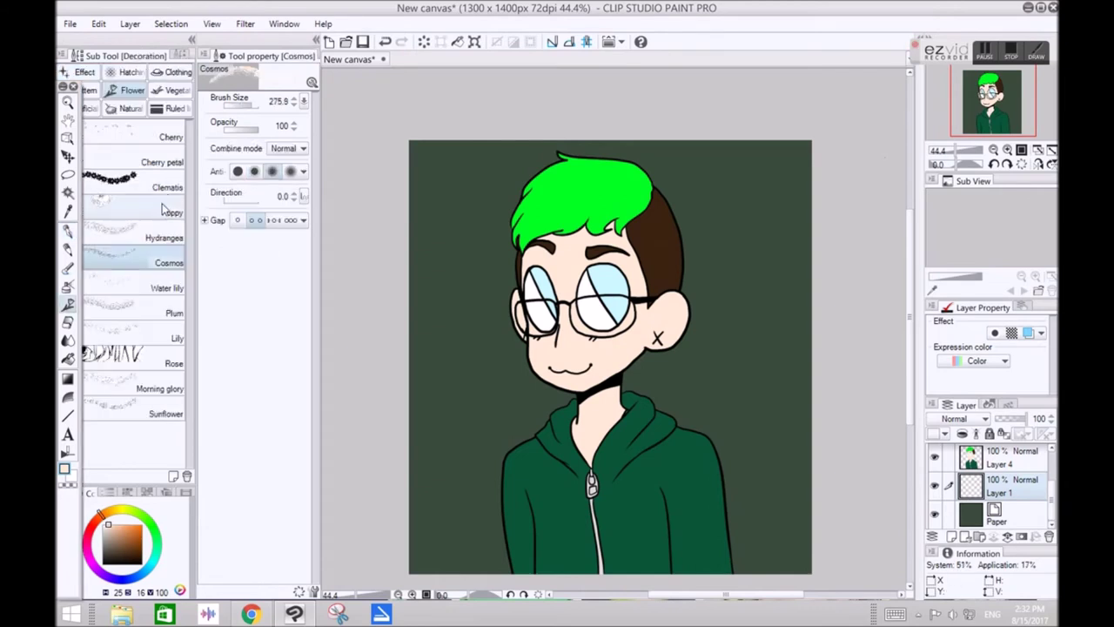
pyautogui.click(161, 211)
pyautogui.click(173, 362)
pyautogui.moveTo(626, 355); pyautogui.dragTo(629, 373)
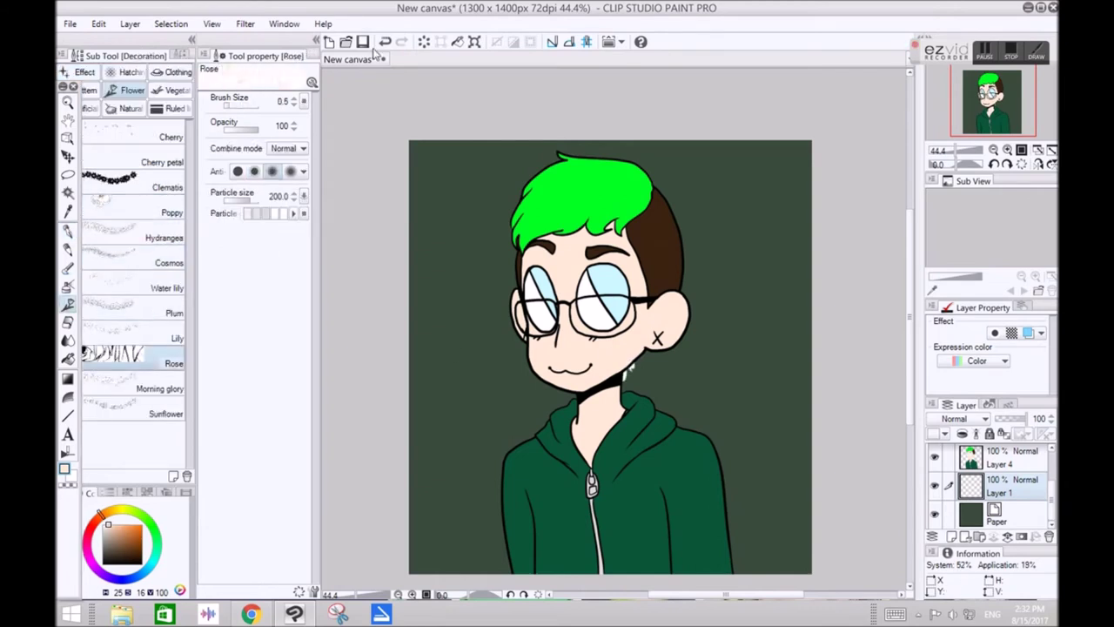
pyautogui.moveTo(740, 252)
pyautogui.mouseDown()
pyautogui.moveTo(522, 323)
pyautogui.moveTo(497, 443)
pyautogui.moveTo(488, 274)
pyautogui.mouseUp()
pyautogui.keyDown('alt'); pyautogui.click(535, 437); pyautogui.keyUp('alt')
pyautogui.moveTo(488, 400)
pyautogui.mouseDown()
pyautogui.moveTo(551, 247)
pyautogui.moveTo(714, 278)
pyautogui.moveTo(470, 488)
pyautogui.moveTo(597, 575)
pyautogui.moveTo(758, 287)
pyautogui.moveTo(805, 547)
pyautogui.moveTo(740, 527)
pyautogui.mouseUp()
# Ready the G-pen in black for work on the rose background.
pyautogui.scroll(4, 412, 136)
pyautogui.click(137, 549)
pyautogui.click(67, 230)
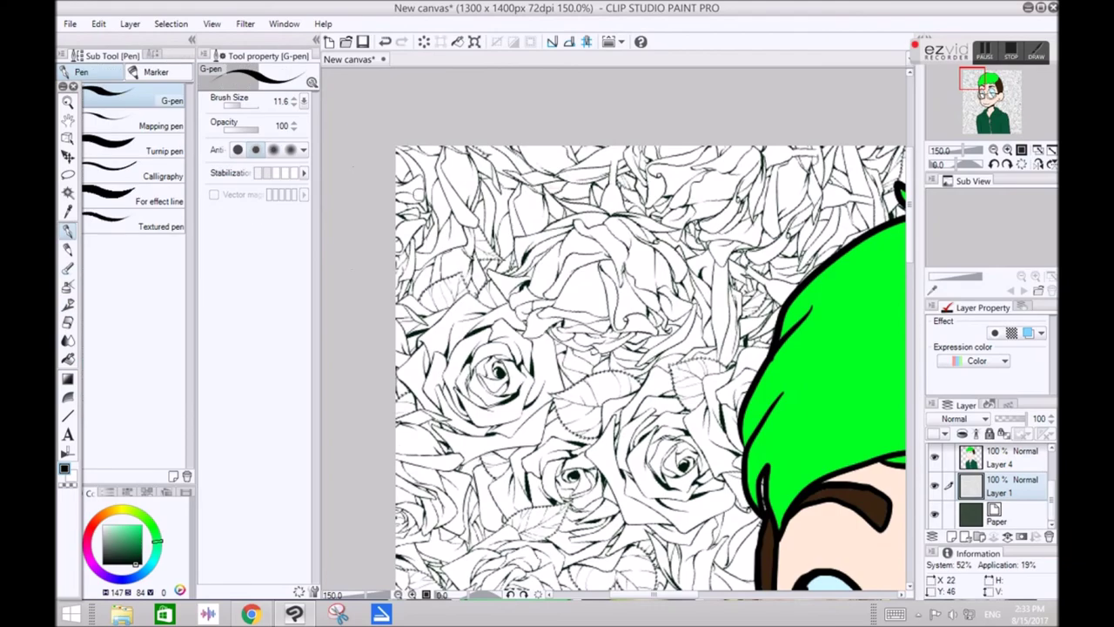